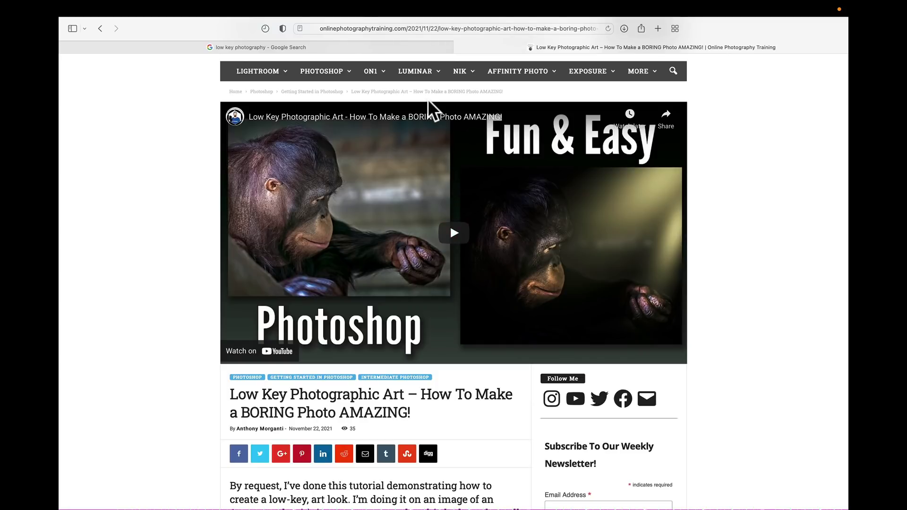
- Switch to the Google Images tab and scroll through the low key photography results
left_click(407, 46)
scroll(406, 217, "up", 10)
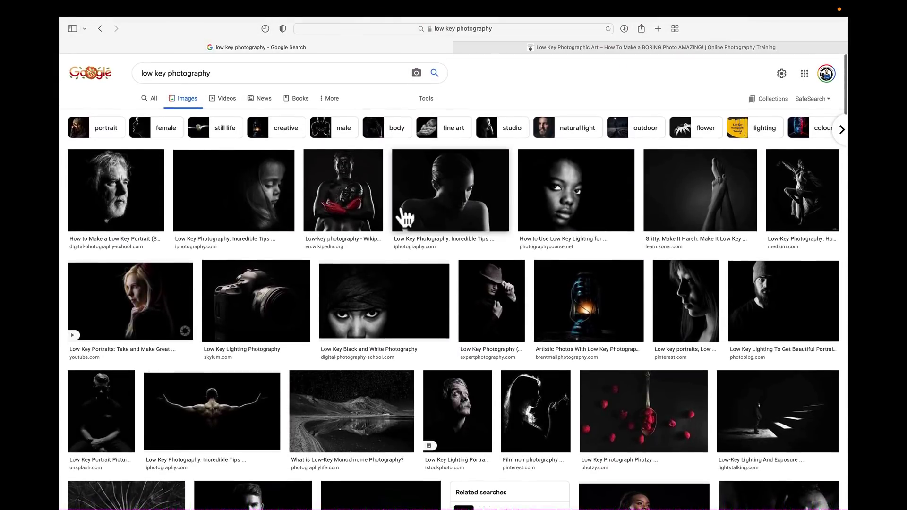
scroll(404, 217, "down", 15)
scroll(403, 217, "down", 15)
scroll(403, 215, "down", 15)
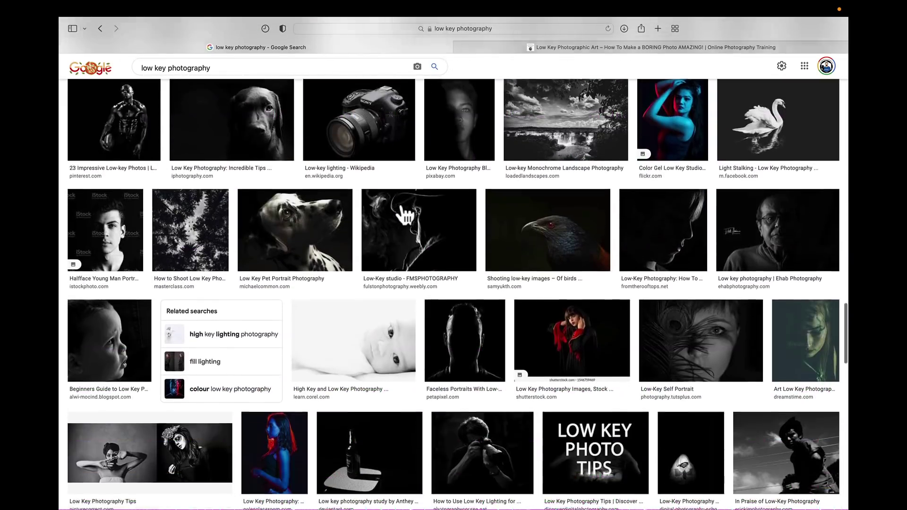
scroll(404, 217, "down", 5)
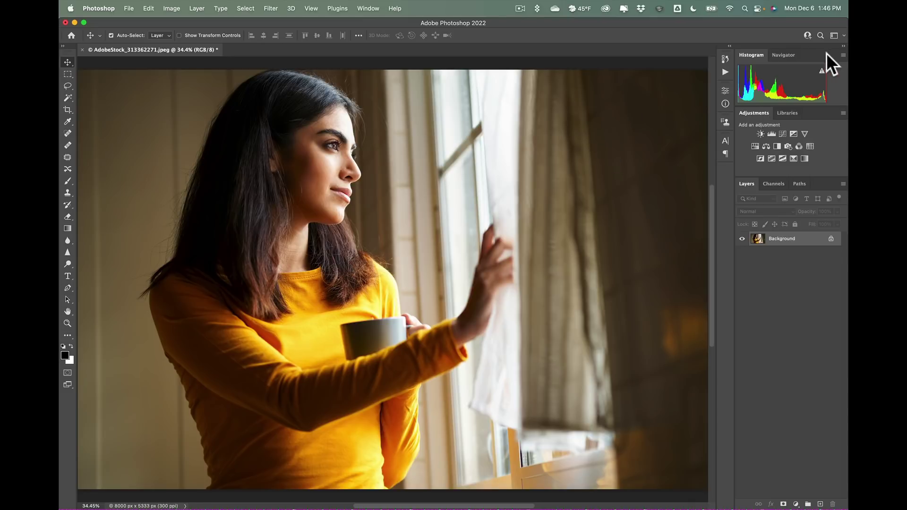
- Keep the Photography workspace and add a Curves layer mapping input 255 to output 67
left_click(834, 35)
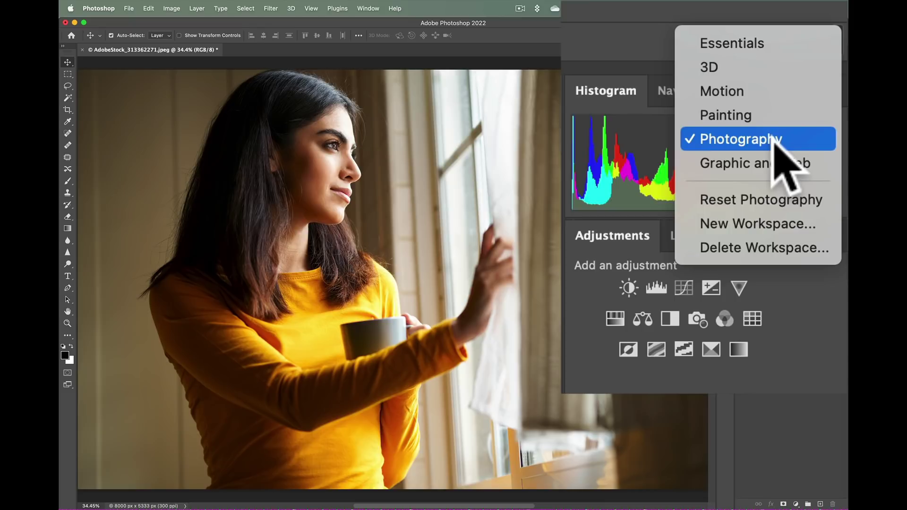
left_click(728, 32)
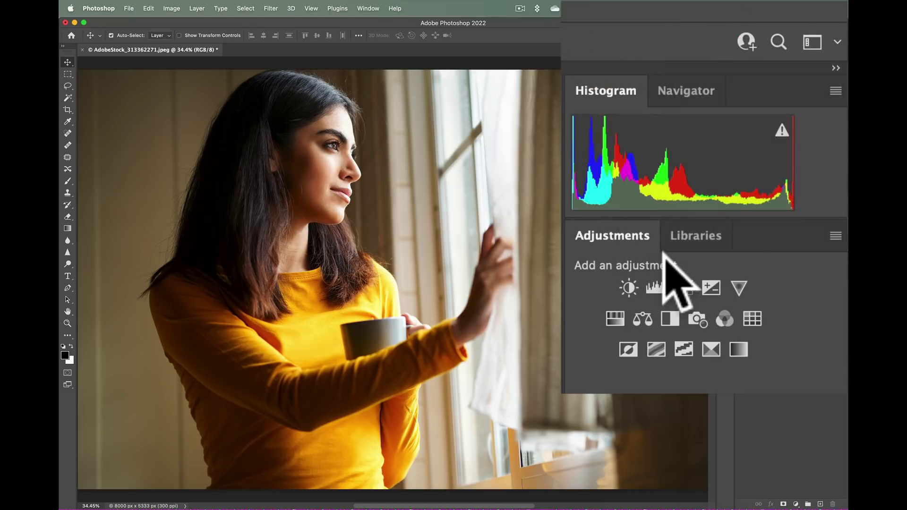
left_click(690, 287)
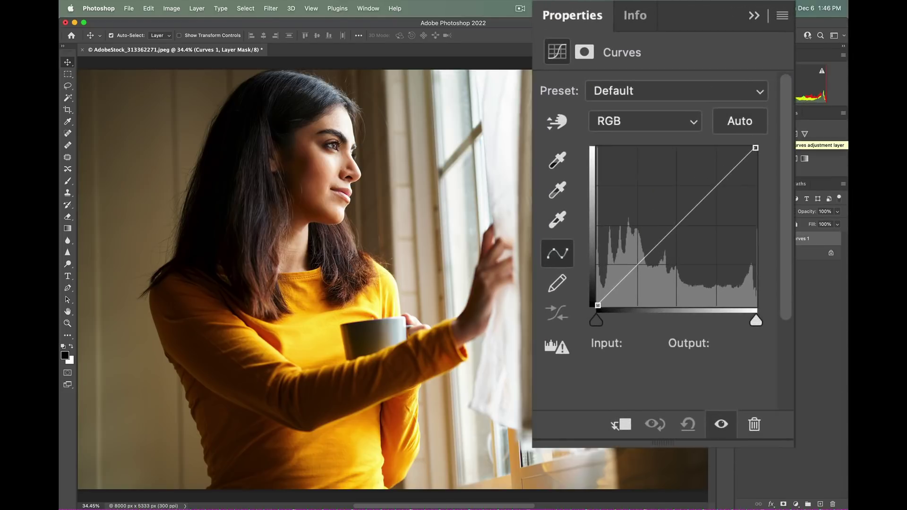
left_click(757, 150)
left_click_drag(756, 150, 778, 256)
left_click_drag(710, 183, 710, 187)
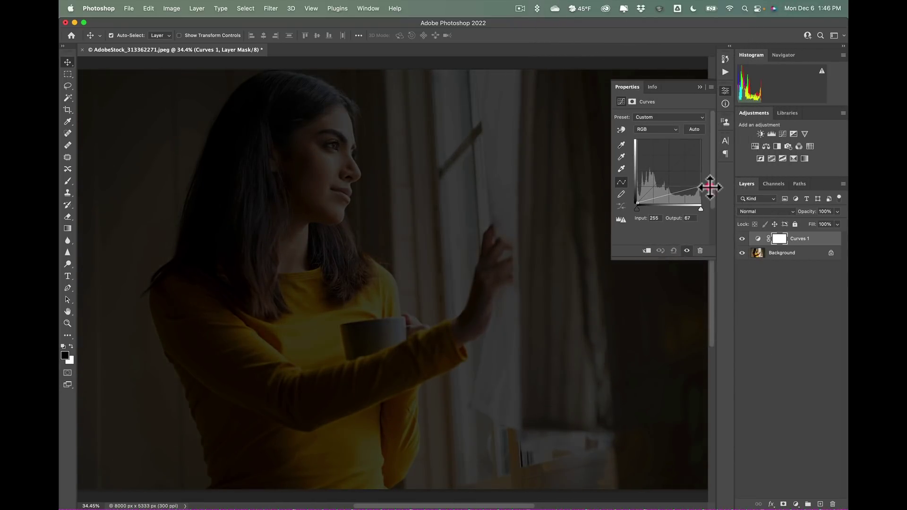
left_click(700, 87)
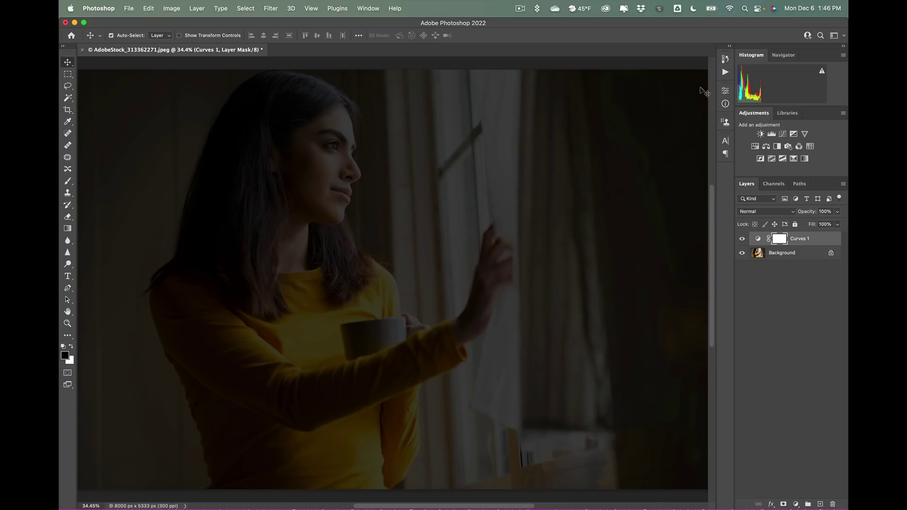
- Bring the Low Key Photographic Art tutorial forward in Safari, then return to Photoshop
key("ctrl+Right")
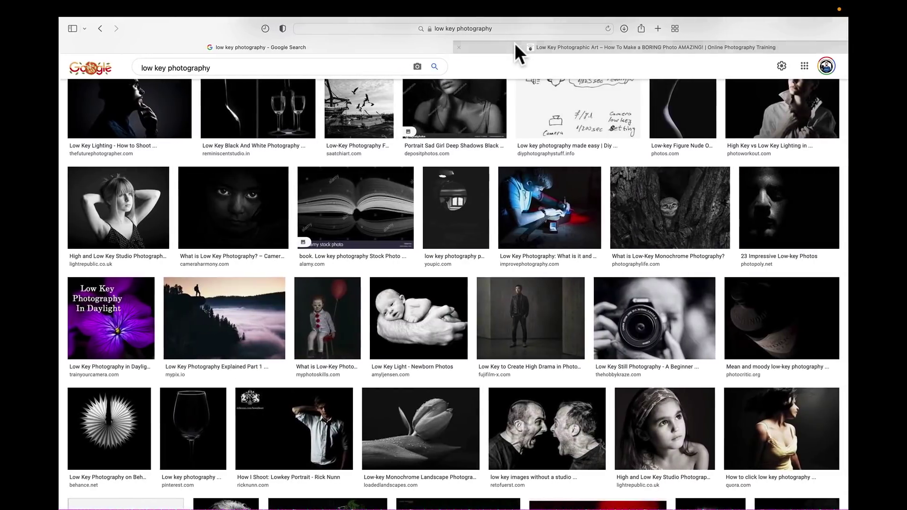
left_click(515, 45)
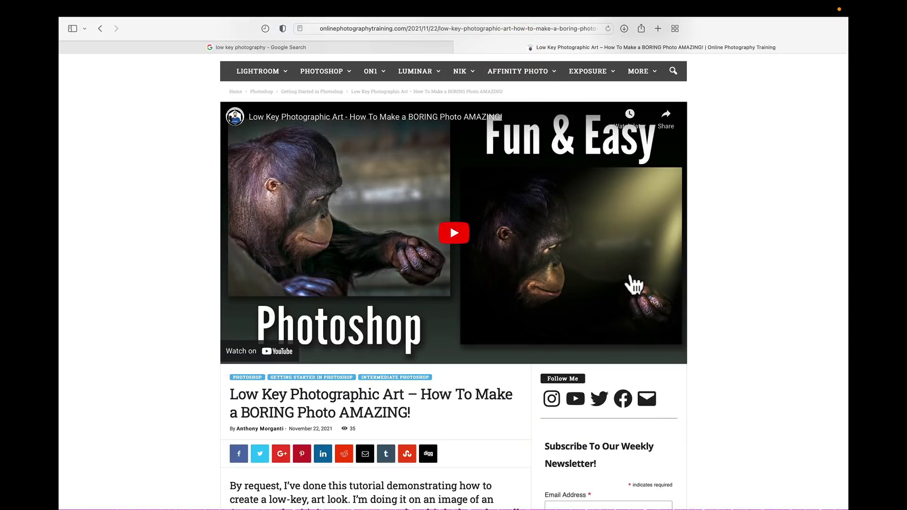
key("ctrl+Left")
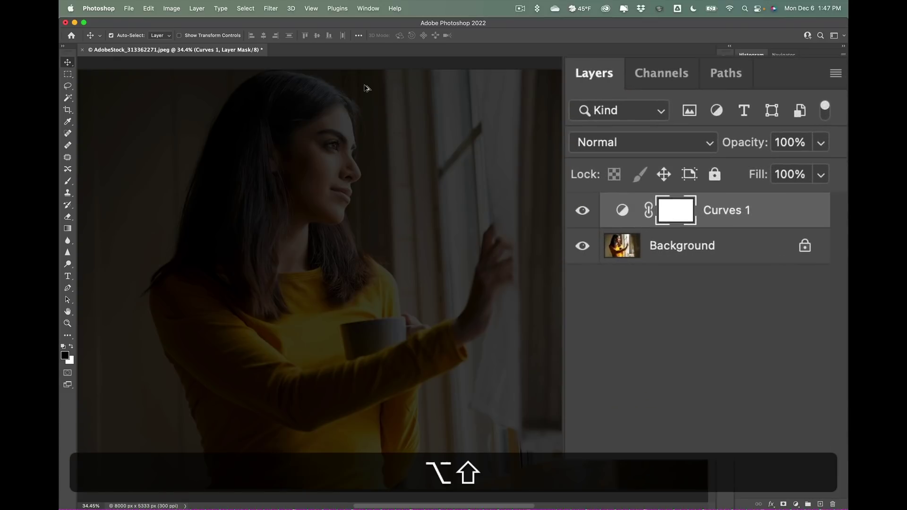
- Stamp visible layers into Layer 1 and convert it for Smart Filters
key("alt+shift+super+e")
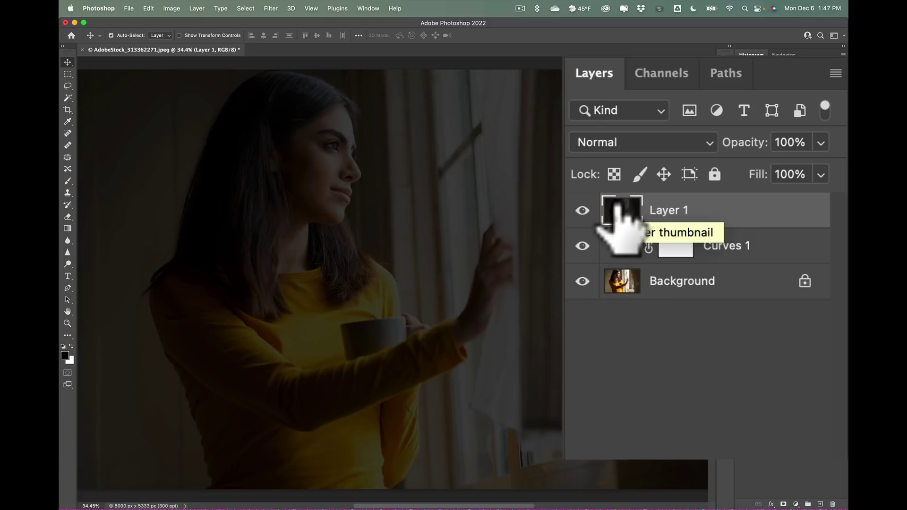
left_click(271, 8)
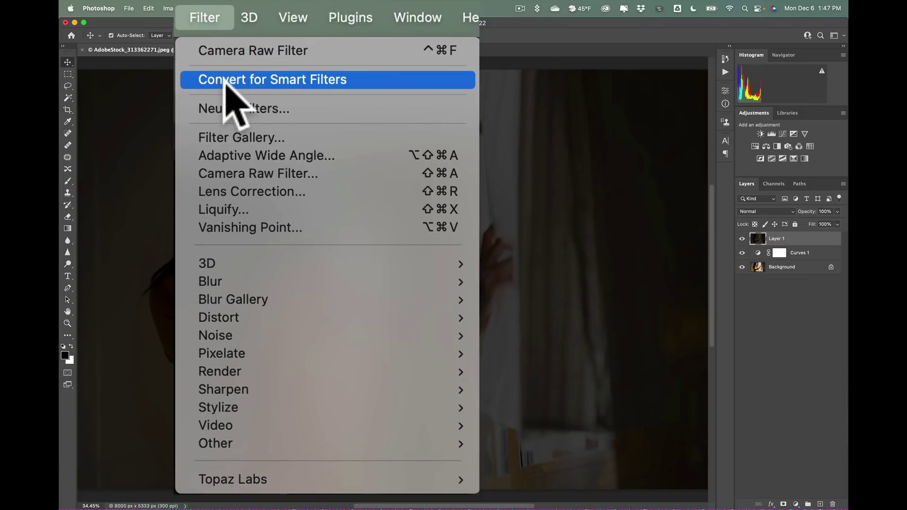
left_click(239, 72)
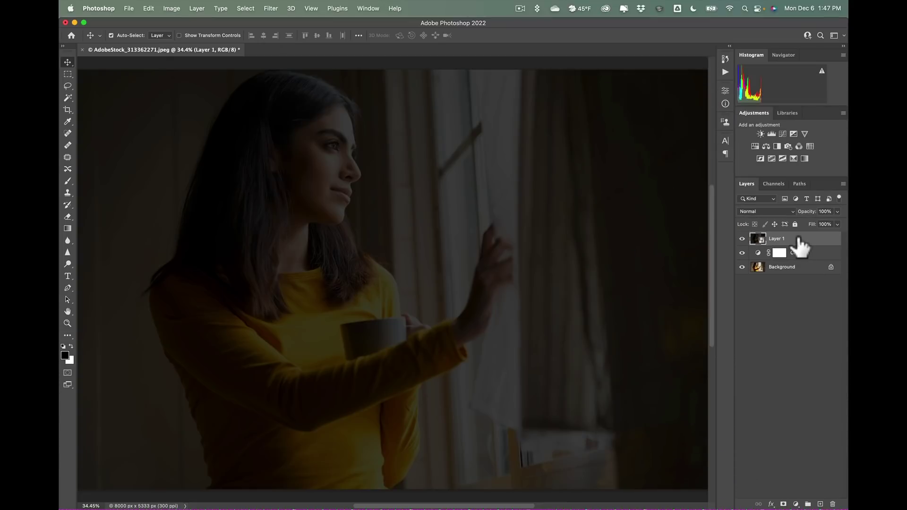
- Apply Camera Raw: Contrast +53, Highlights +47, Shadows -55, Whites +48, Blacks -36, Saturation -69
left_click(271, 8)
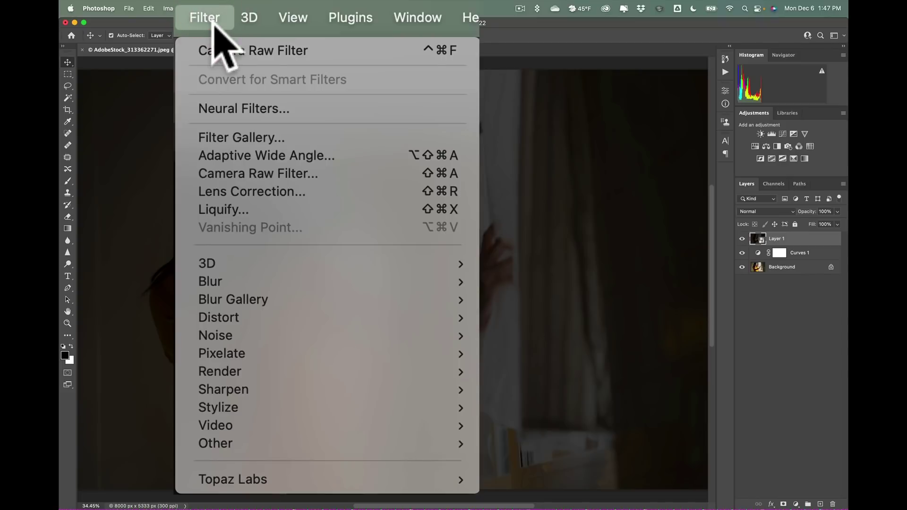
left_click(252, 179)
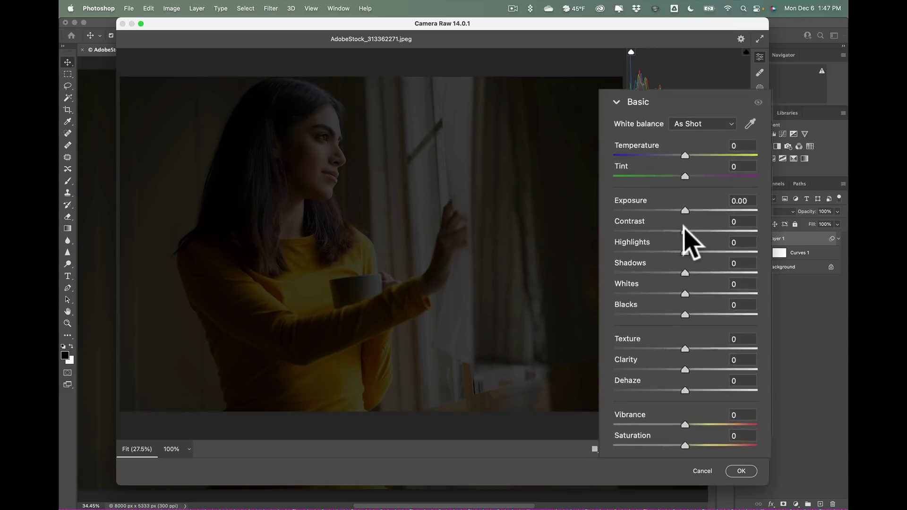
left_click_drag(684, 219, 733, 219)
left_click_drag(683, 244, 728, 246)
left_click_drag(680, 268, 638, 274)
left_click_drag(684, 298, 727, 297)
left_click_drag(683, 325, 650, 325)
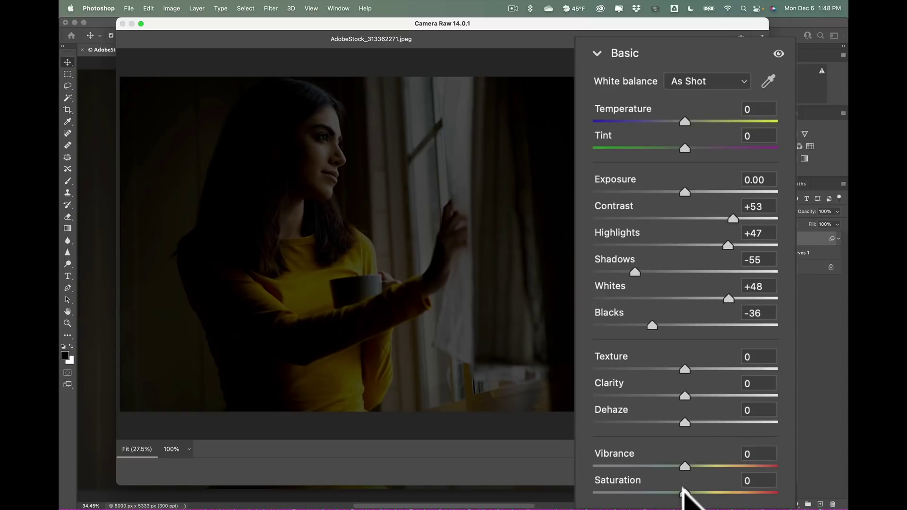
left_click_drag(684, 491, 622, 491)
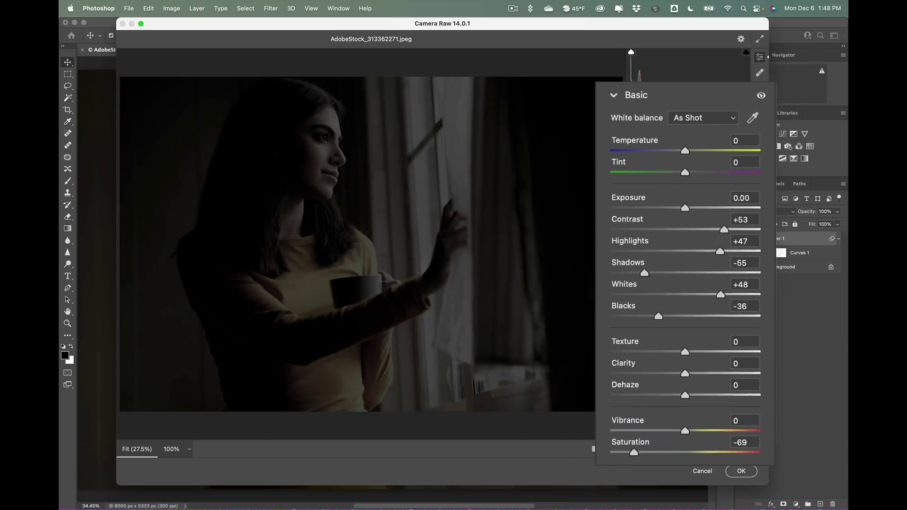
left_click(741, 471)
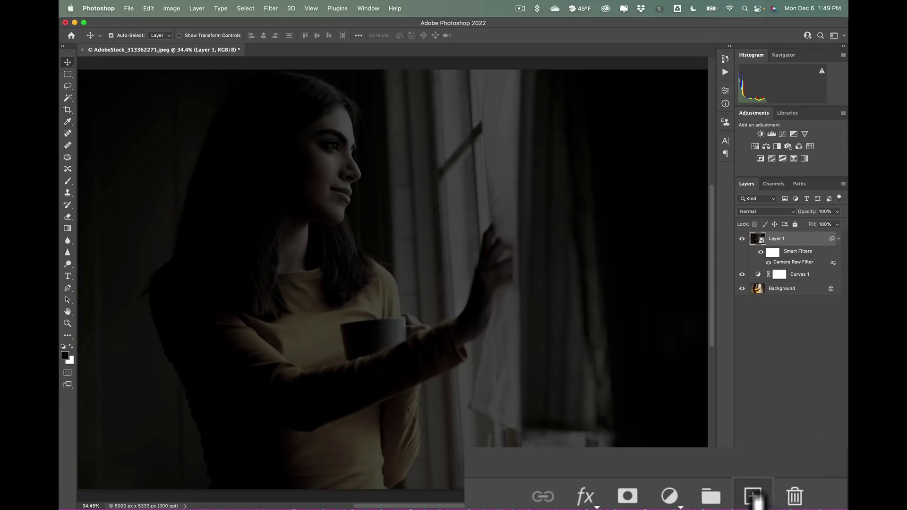
- Add Layer 2 and fill it with a horizontal white-to-black gradient across the zoomed-out photo
left_click(821, 504)
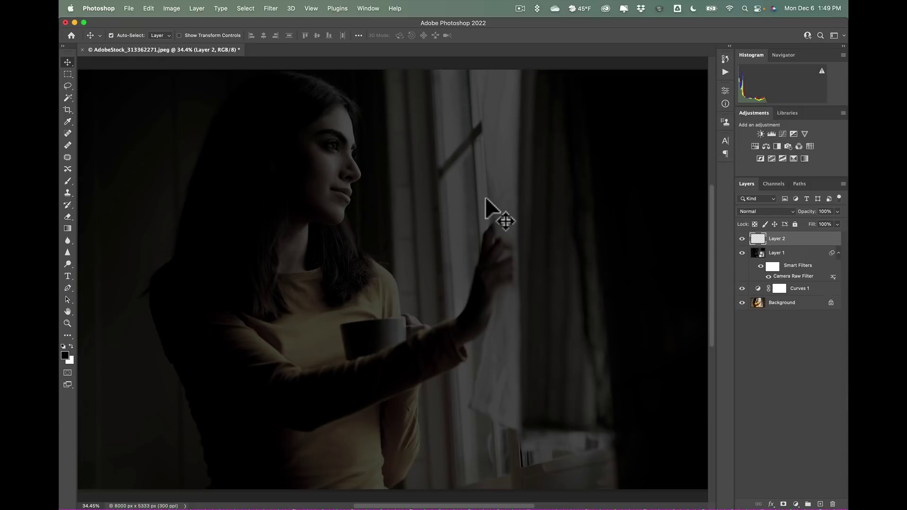
key("g")
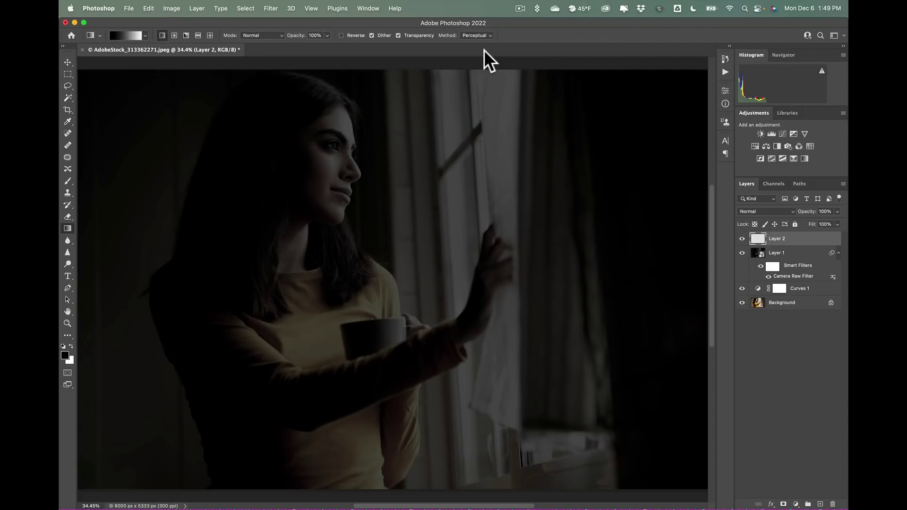
key("super")
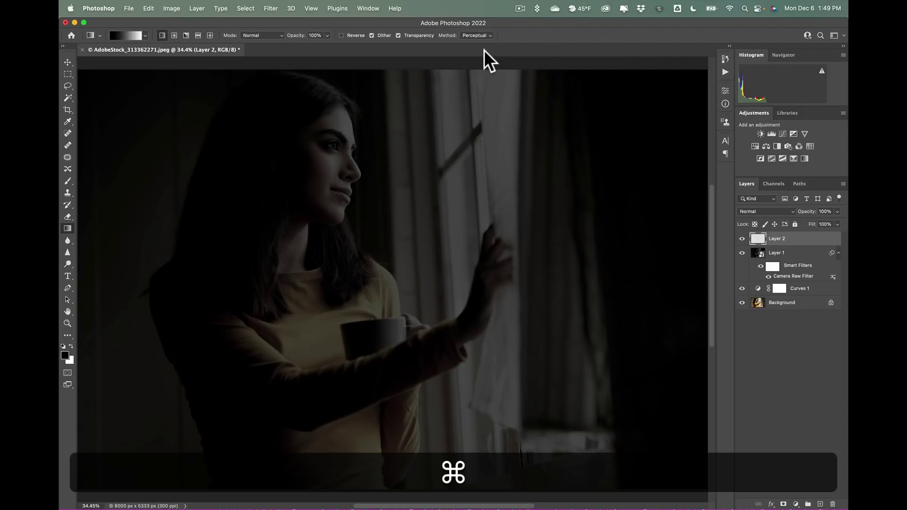
key("super+minus")
key("super+minus")
key("super+minus")
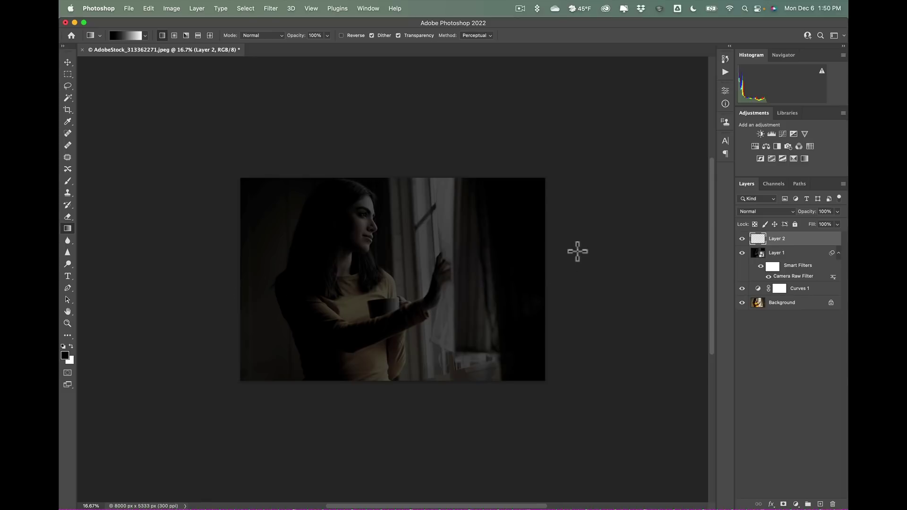
key("shift")
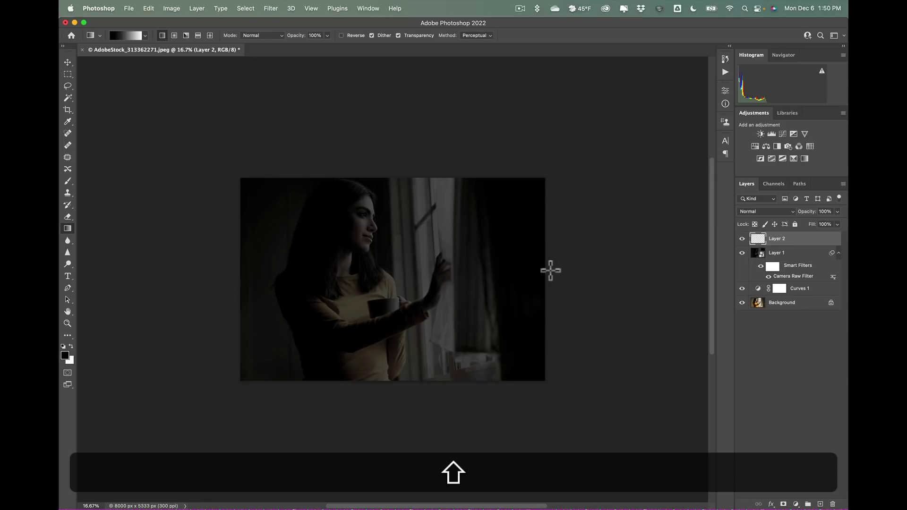
left_click_drag(551, 271, 233, 287)
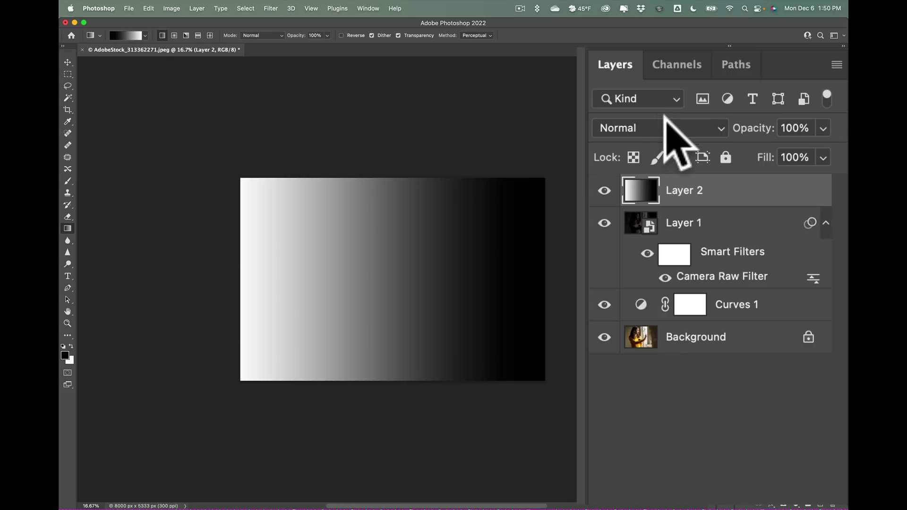
- Set Layer 2 to Overlay and toggle its visibility to compare the effect
left_click(672, 128)
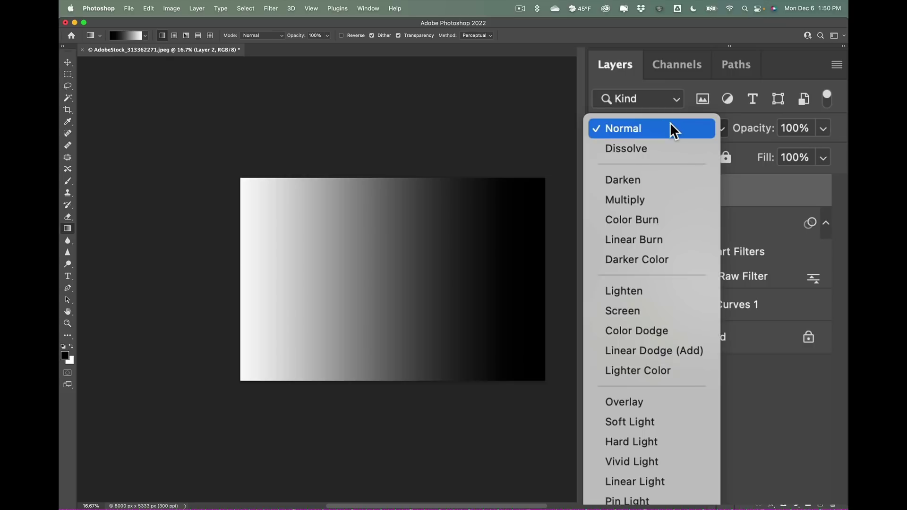
left_click(685, 405)
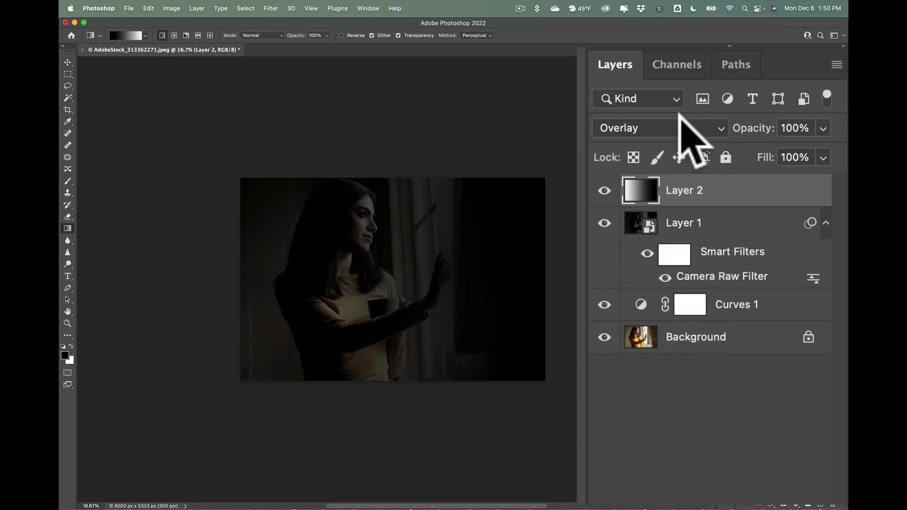
left_click(604, 190)
left_click(604, 190)
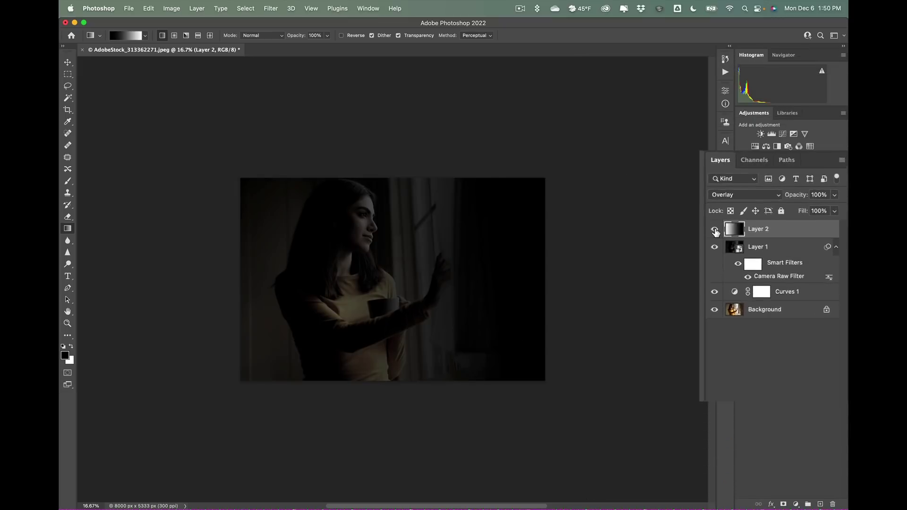
left_click(742, 239)
left_click(742, 239)
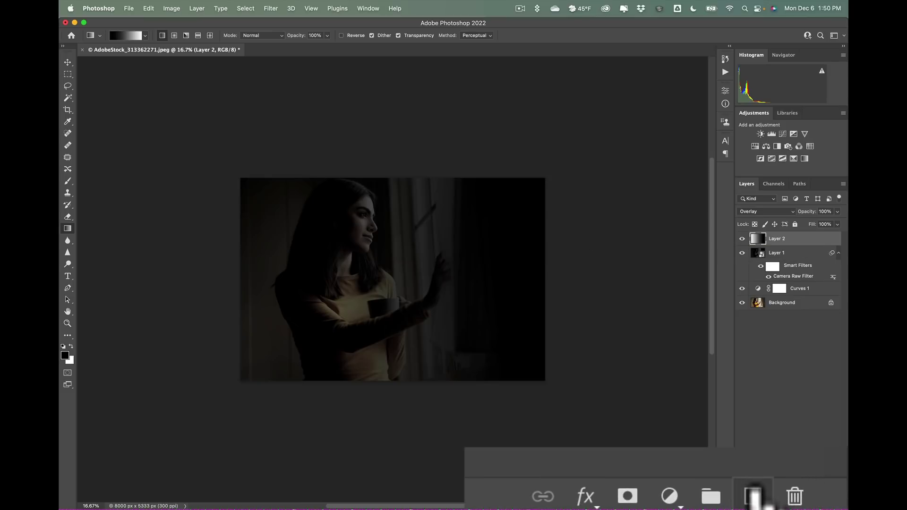
- Add Layer 3 in Overlay mode with a horizontal gradient darkening the left side
left_click(754, 496)
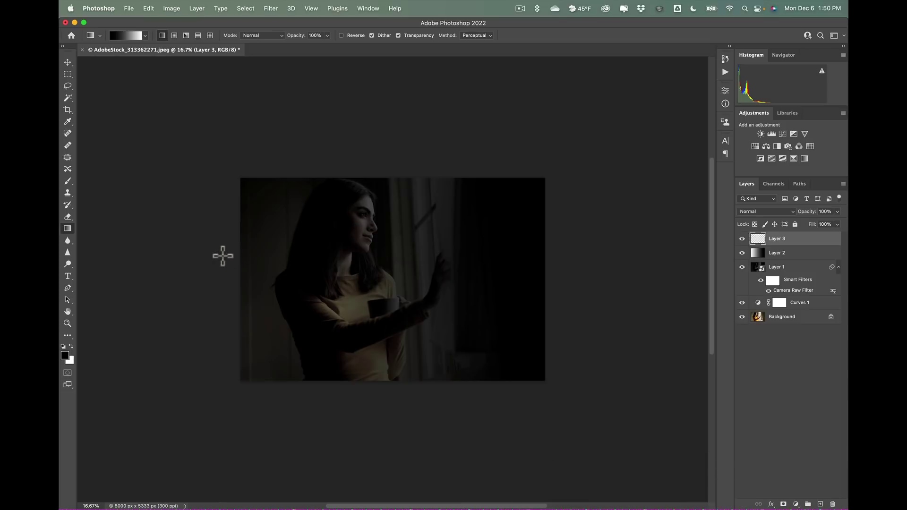
left_click_drag(231, 259, 344, 258)
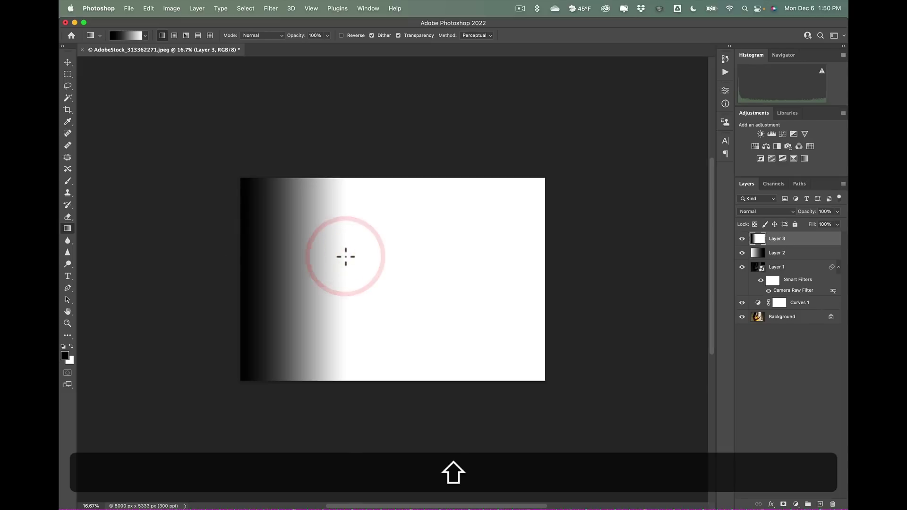
left_click(781, 210)
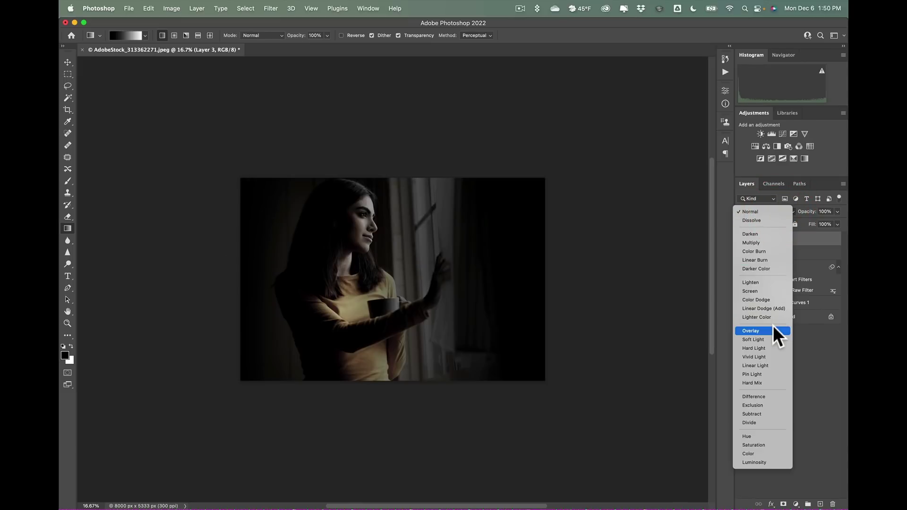
left_click(773, 331)
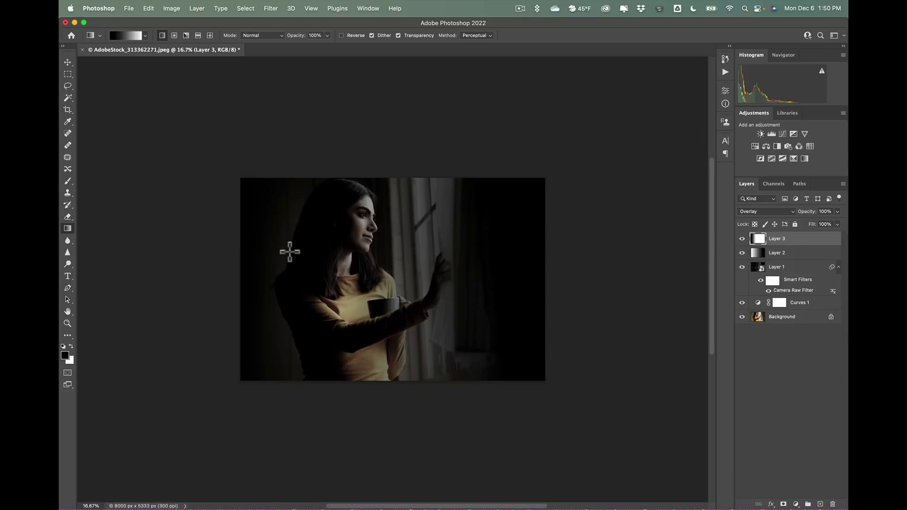
key("shift")
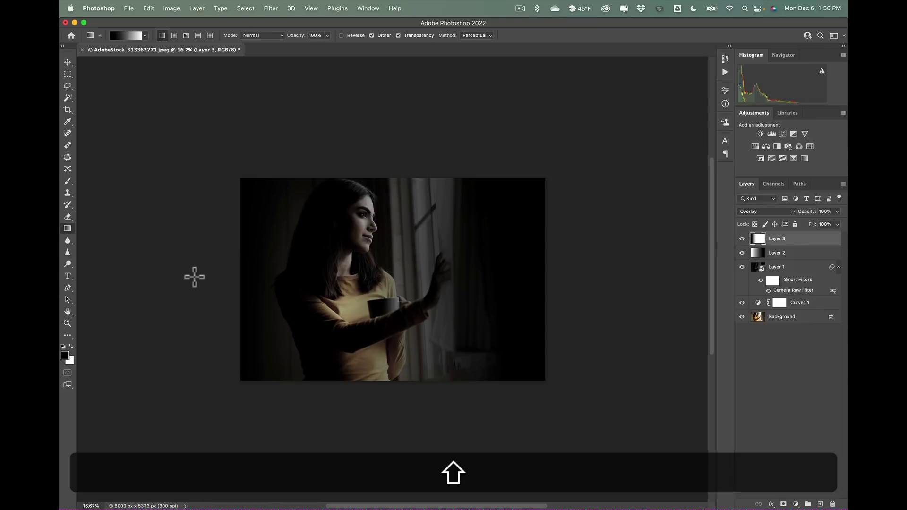
left_click_drag(230, 268, 360, 262)
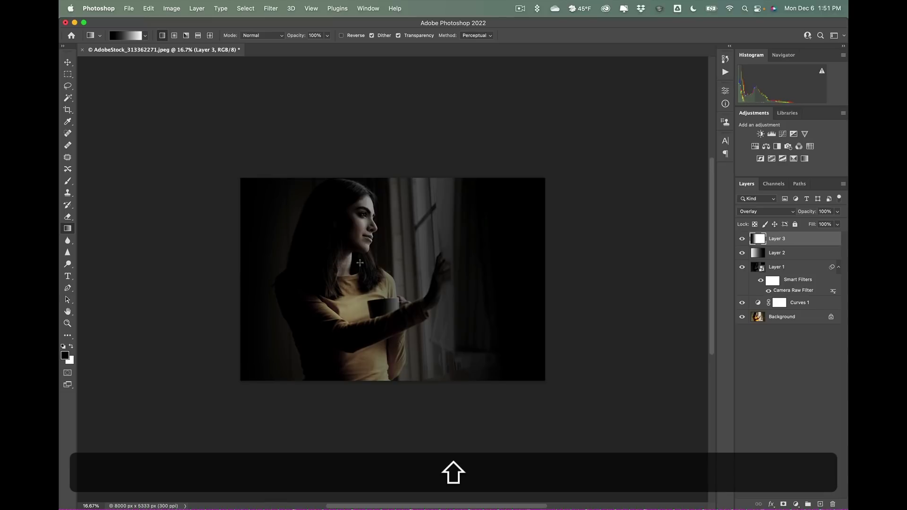
left_click_drag(221, 264, 415, 257)
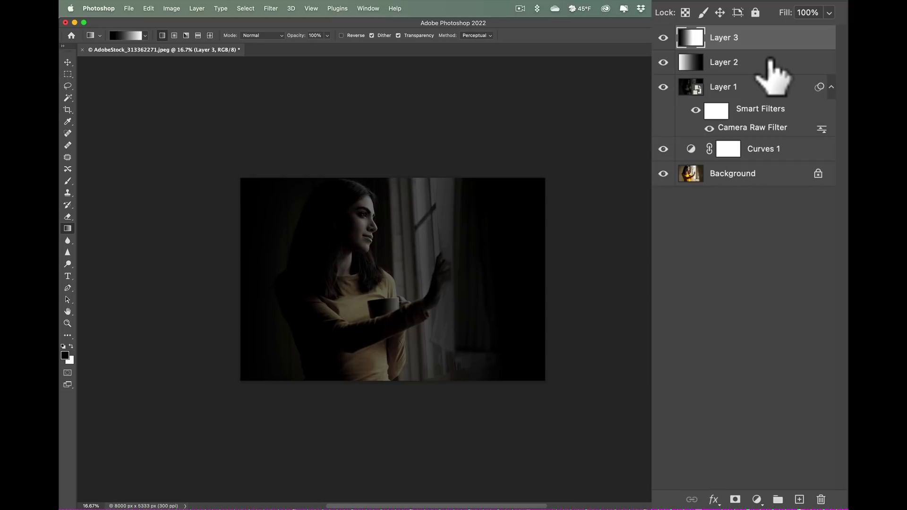
- Group Layer 2 and Layer 3 into Group 1 and fit the image on screen
left_click(769, 62, "shift")
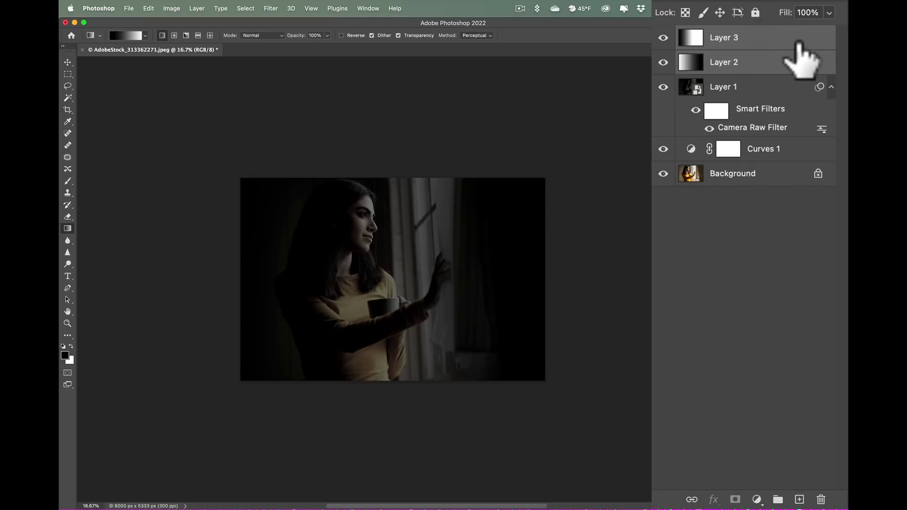
left_click(777, 499)
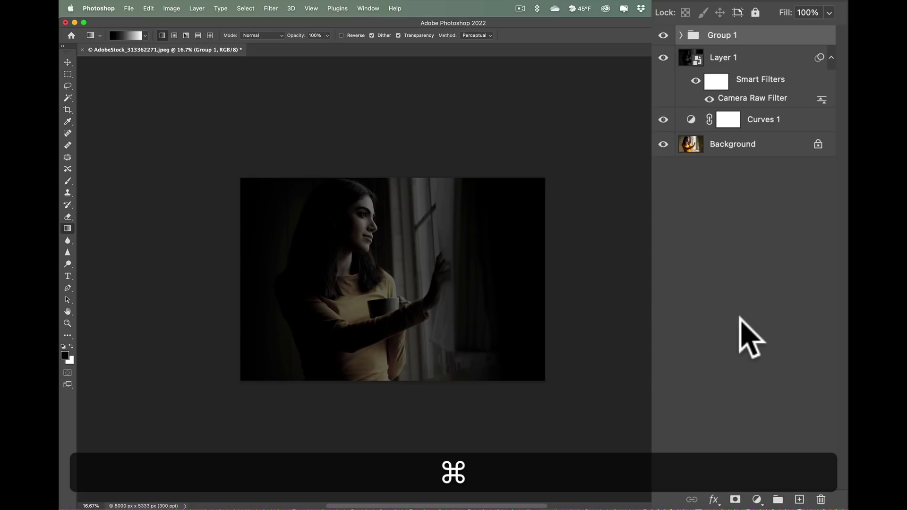
key("super+0")
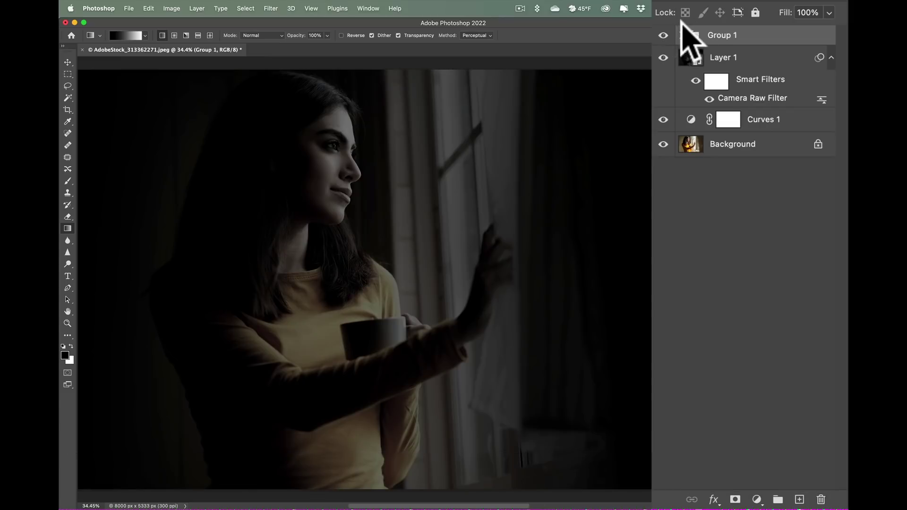
- Toggle Group 1 on and off to compare the portrait before and after
left_click(663, 36)
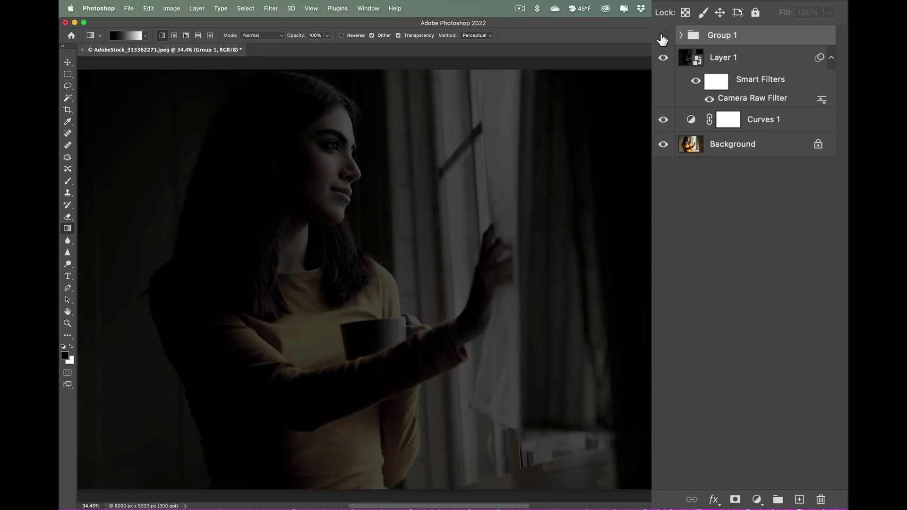
left_click(742, 237)
left_click(742, 237)
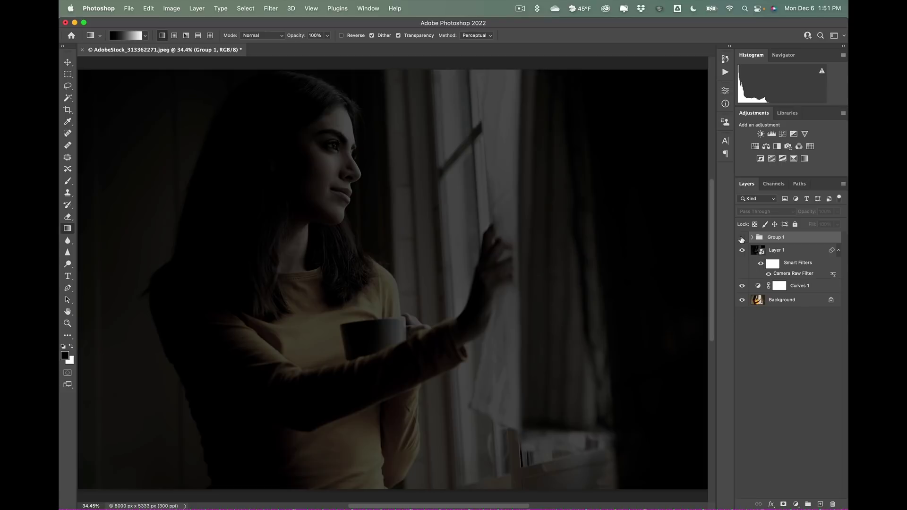
left_click(741, 237)
left_click(741, 237)
left_click(742, 238)
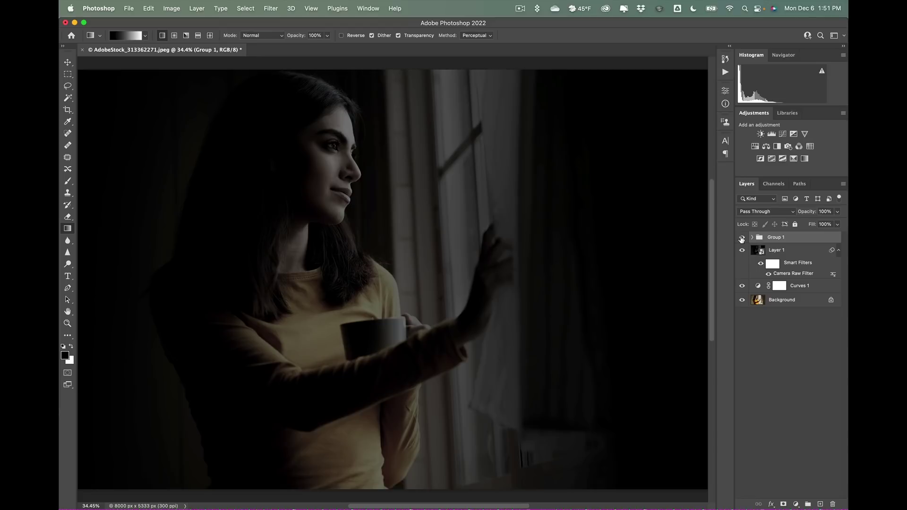
- Stamp all visible layers into Layer 4 and add an empty Layer 5 beneath it
key("shift")
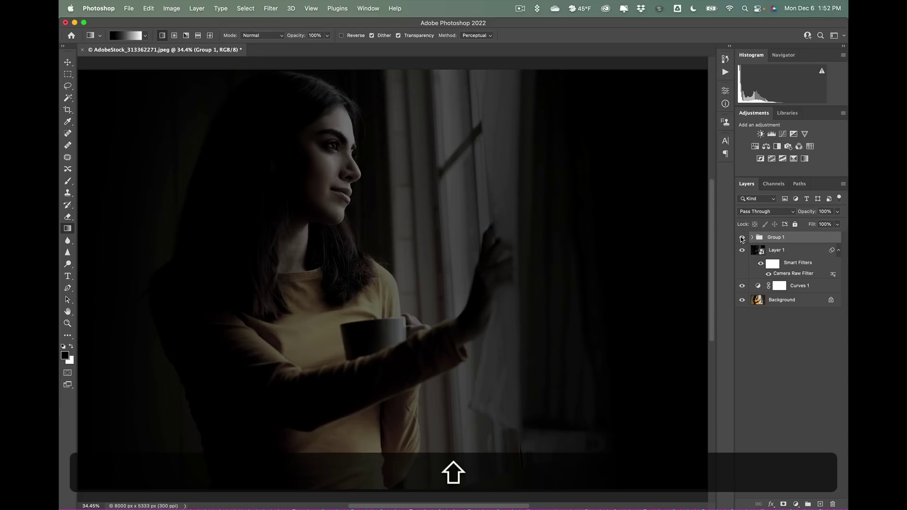
key("alt")
key("super")
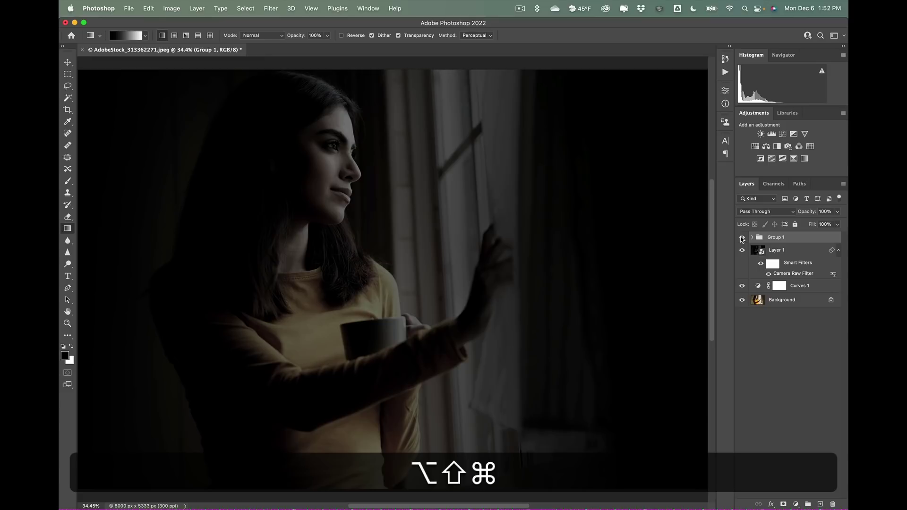
key("alt+shift+super+e")
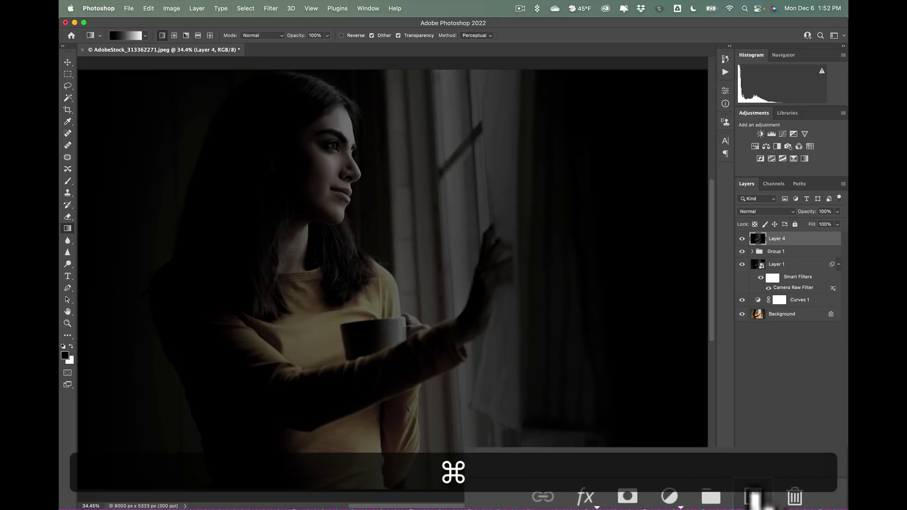
left_click(821, 504, "super")
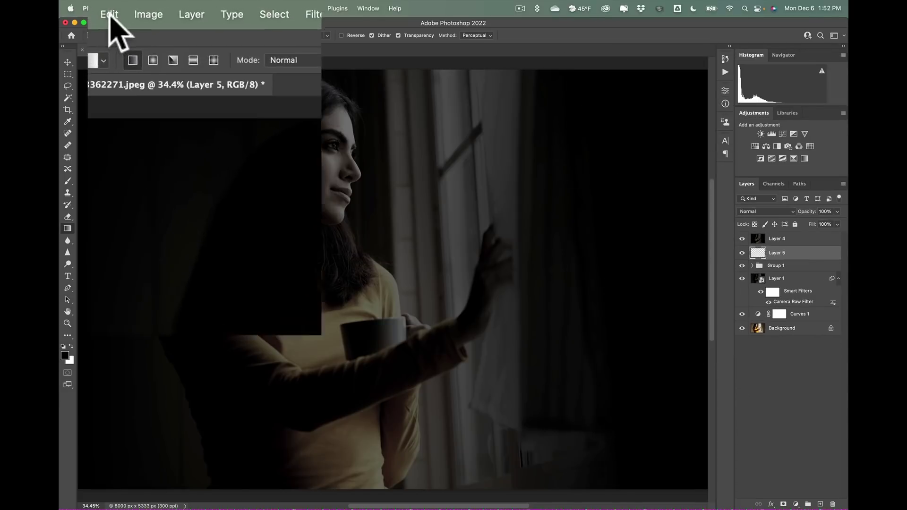
- Fill Layer 5 with solid black through Edit > Fill, then select Layer 4
left_click(149, 8)
left_click(158, 377)
left_click(468, 212)
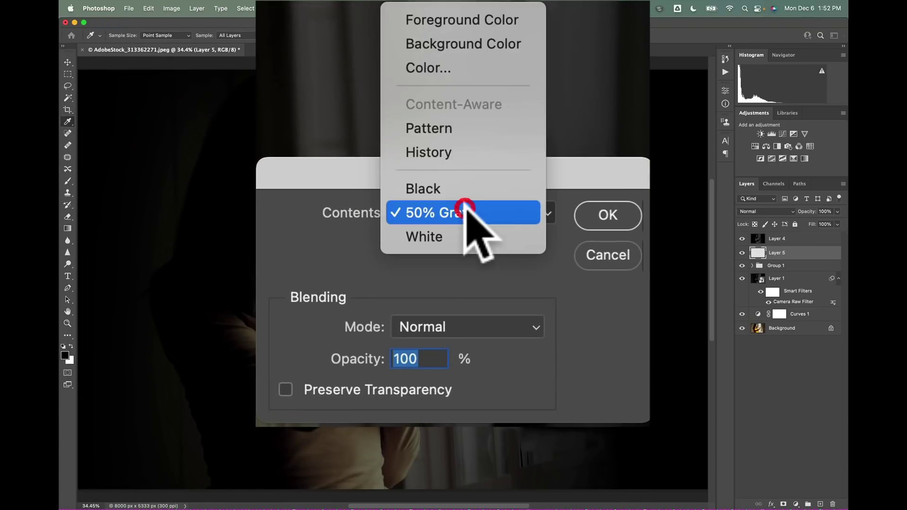
left_click(463, 189)
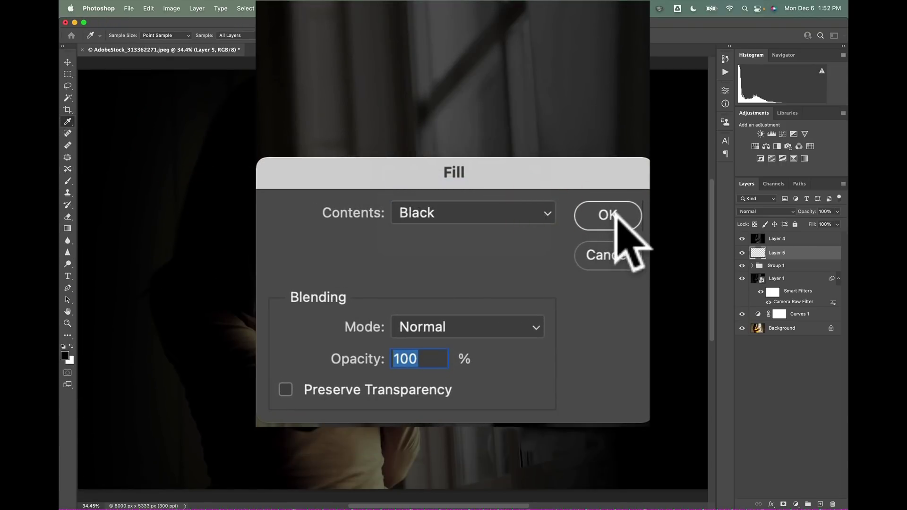
left_click(520, 215)
key("g")
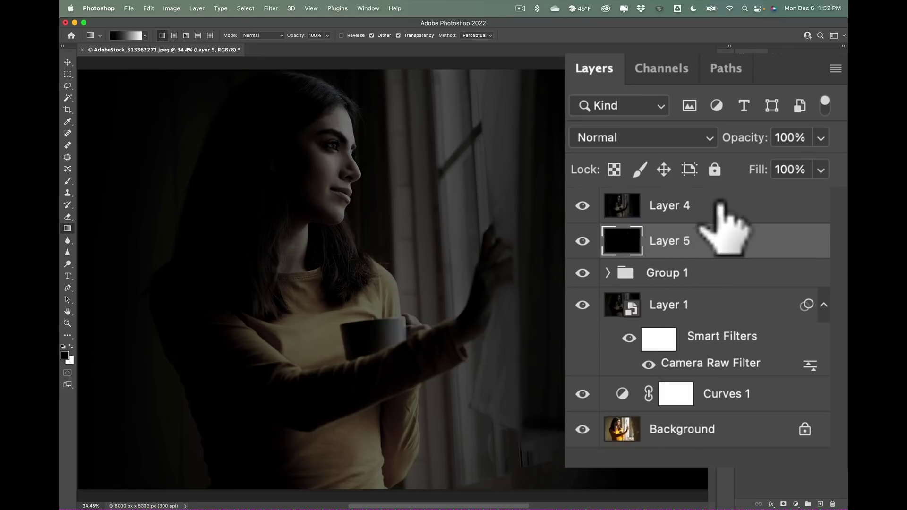
left_click(797, 239)
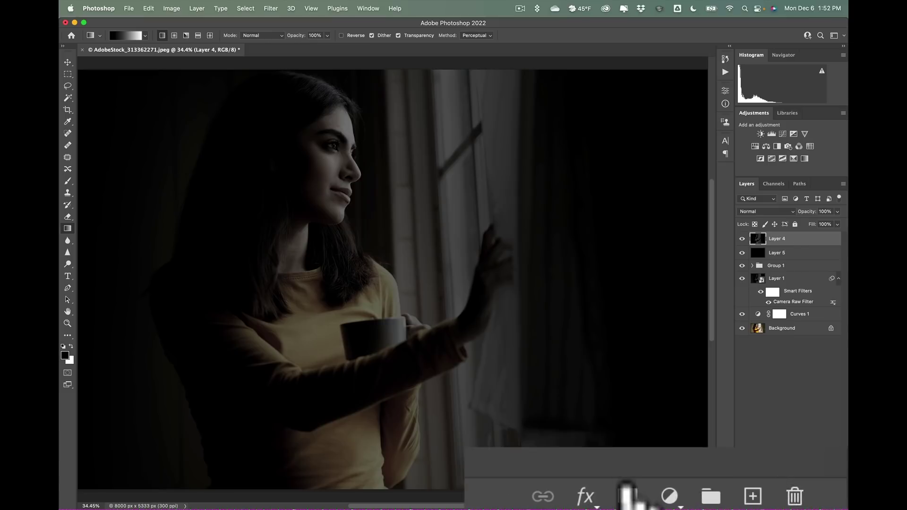
- Add a white layer mask to Layer 4 and set the brush to 12% opacity, size 2300
left_click(784, 504)
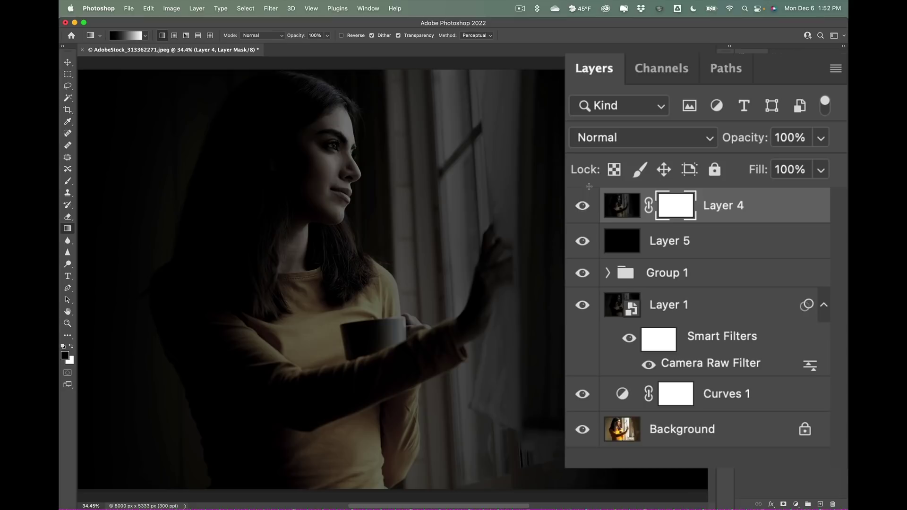
key("b")
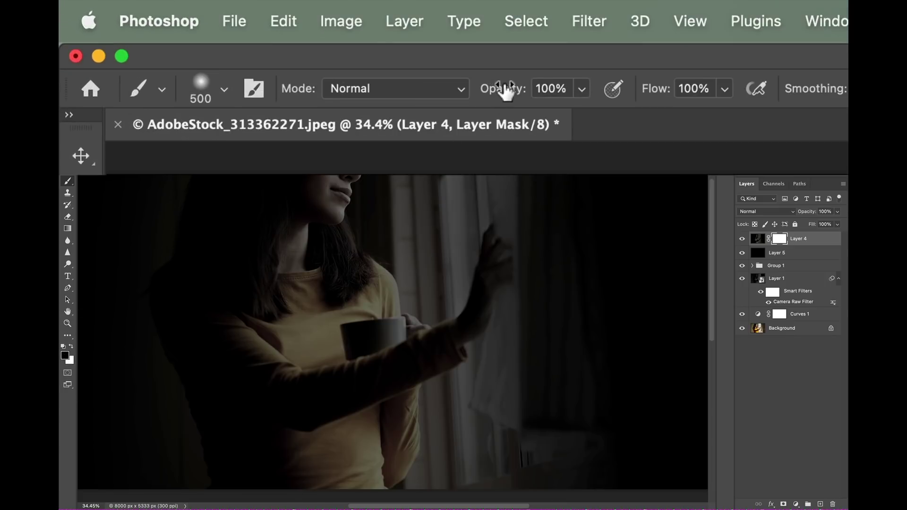
left_click_drag(505, 89, 403, 89)
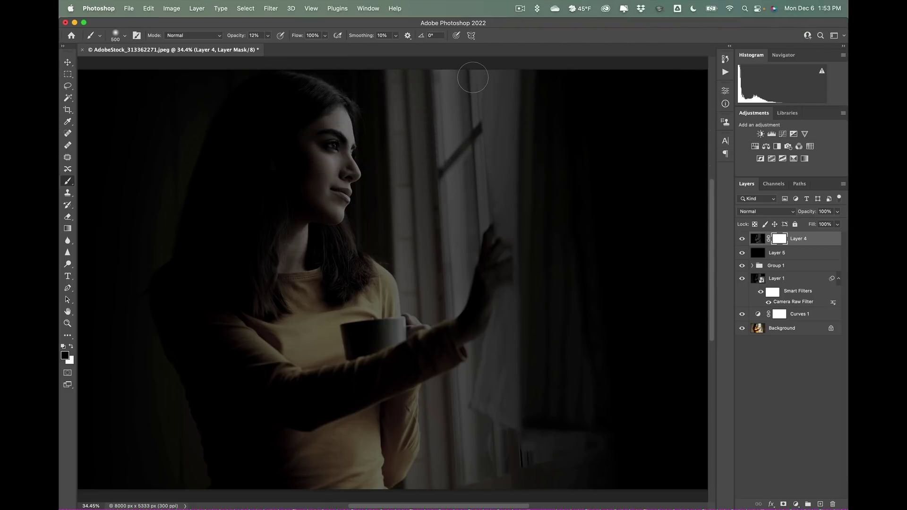
key("bracketright")
key("bracketright")
key("bracketright")
key("bracketright")
key("bracketright")
key("bracketright")
key("bracketright")
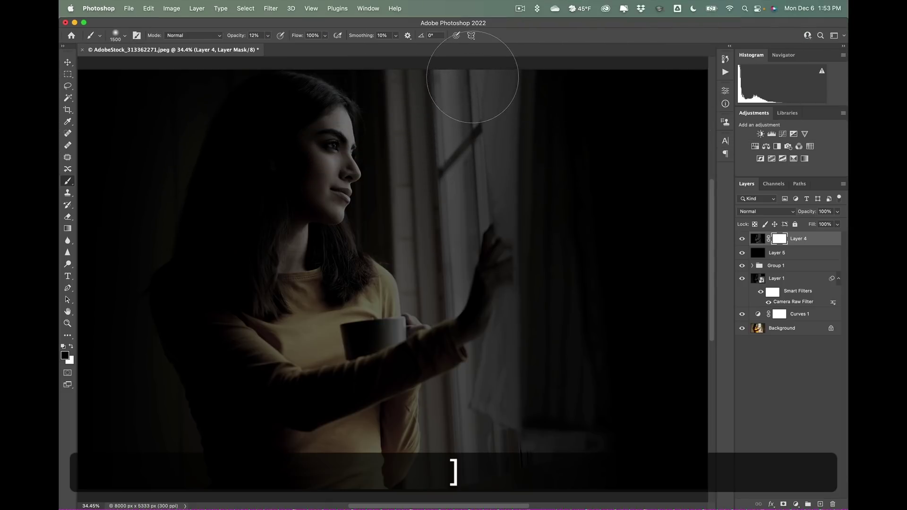
key("bracketright")
key("bracketright")
key("bracketright")
key("bracketright")
key("bracketright")
key("bracketright")
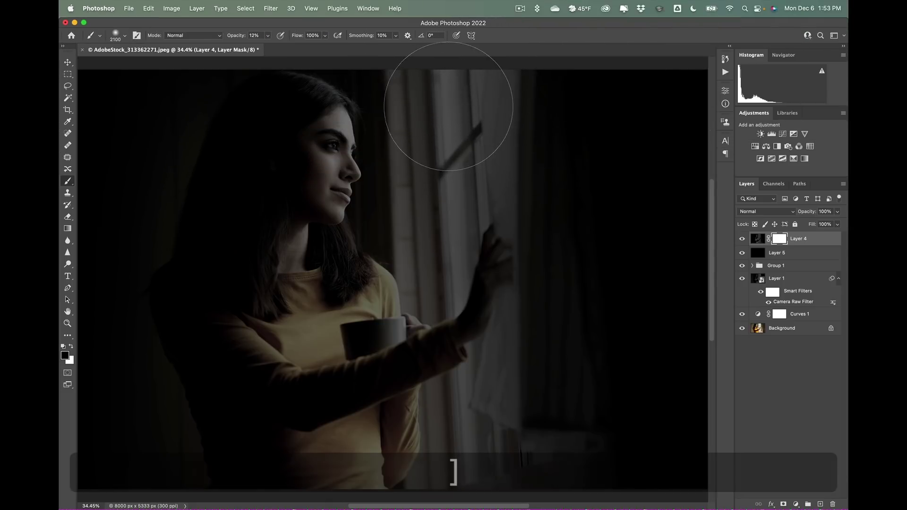
key("bracketright")
key("bracketright")
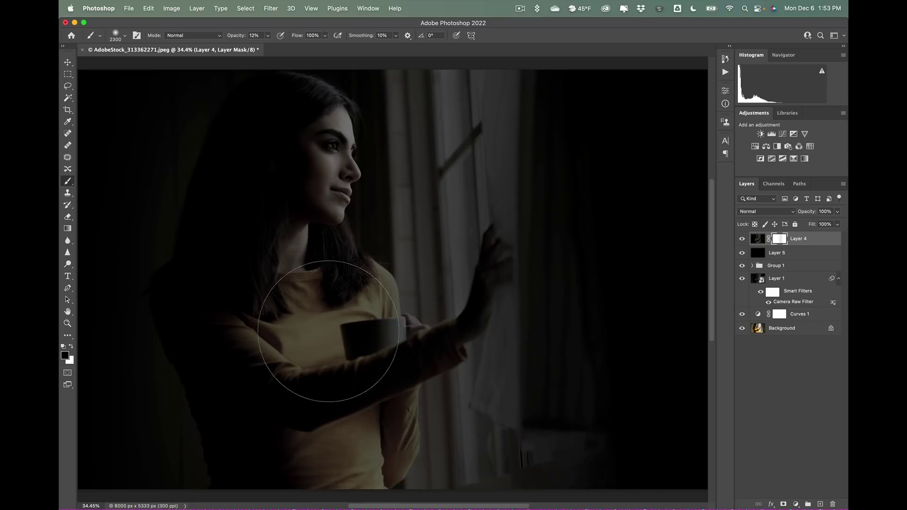
- Paint Layer 4's mask over the shoulder and window curtain, comparing with Layer 5 hidden and shown
mouse_move(321, 331)
left_mouse_down()
mouse_move(283, 304)
mouse_move(299, 315)
mouse_move(283, 324)
mouse_move(294, 314)
mouse_move(303, 418)
mouse_move(369, 330)
left_mouse_up()
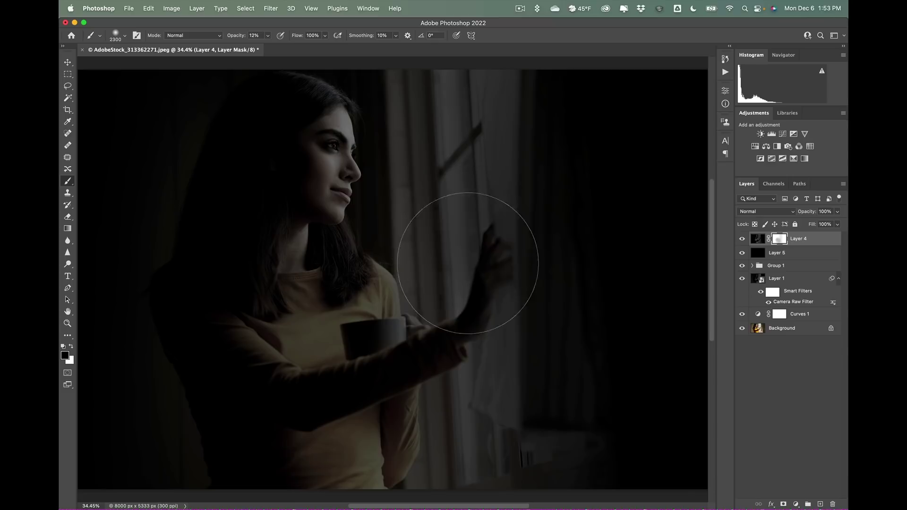
mouse_move(470, 278)
left_mouse_down()
mouse_move(469, 435)
mouse_move(508, 146)
mouse_move(536, 299)
mouse_move(538, 465)
mouse_move(628, 435)
mouse_move(537, 435)
mouse_move(435, 415)
mouse_move(437, 101)
mouse_move(432, 324)
mouse_move(444, 472)
mouse_move(668, 419)
left_mouse_up()
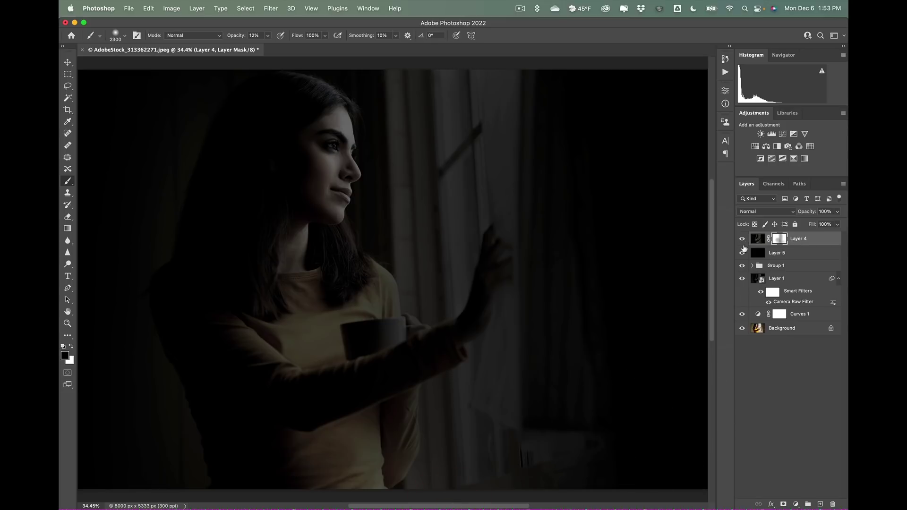
left_click(743, 253)
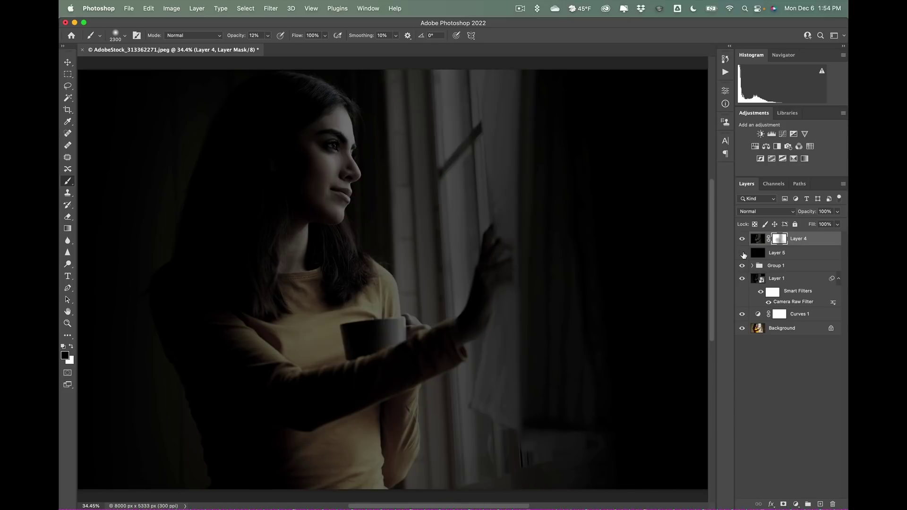
left_click(743, 253)
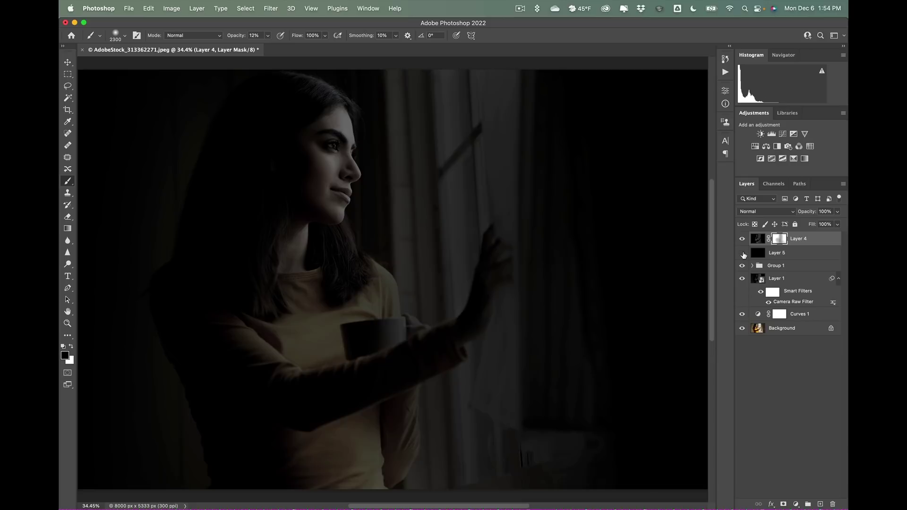
left_click(742, 254)
left_click(743, 254)
key("bracketright")
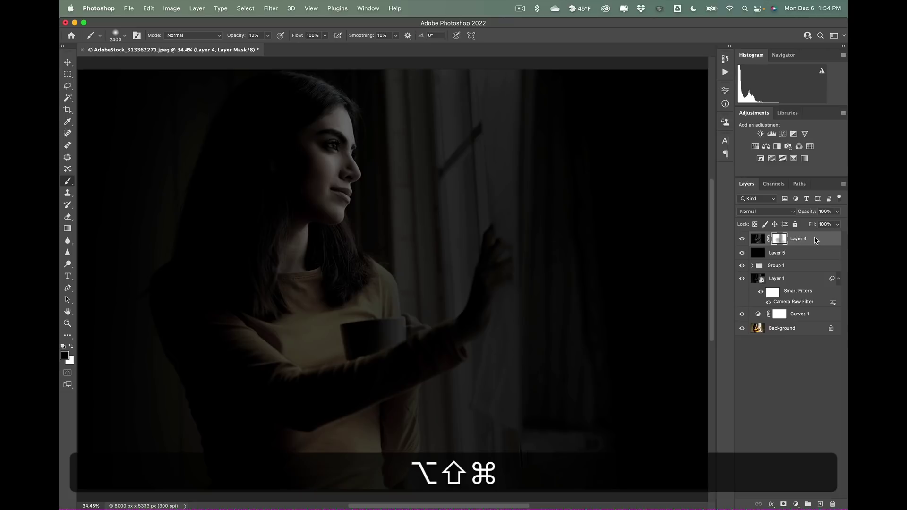
- Stamp all visible layers into a new top Layer 6 and convert it for Smart Filters
key("alt+shift+super+e")
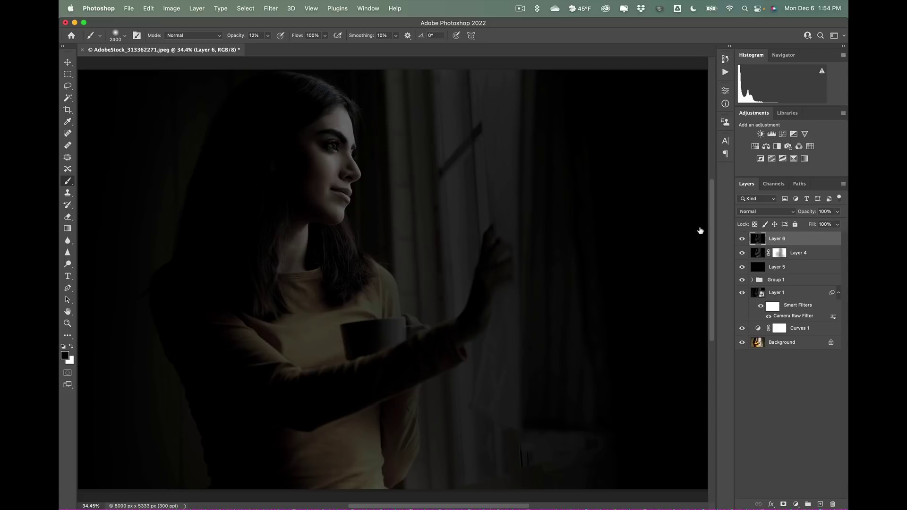
left_click(270, 8)
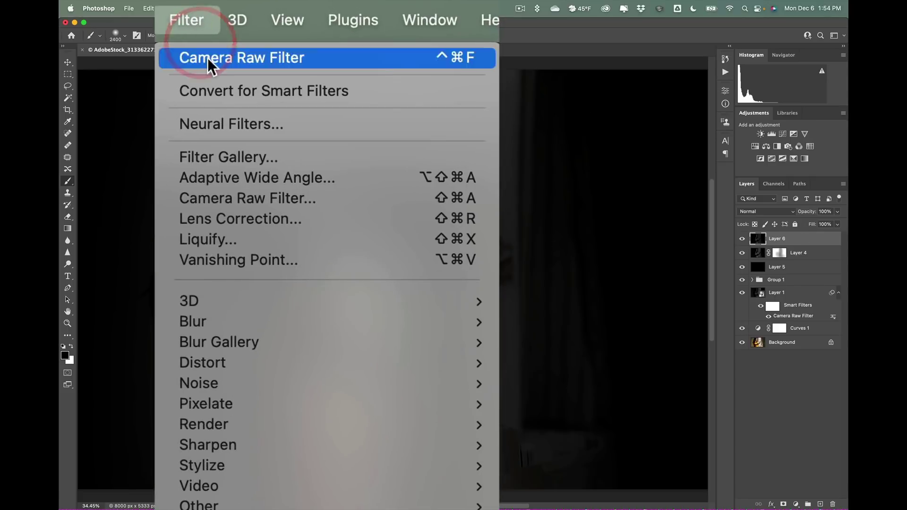
left_click(213, 90)
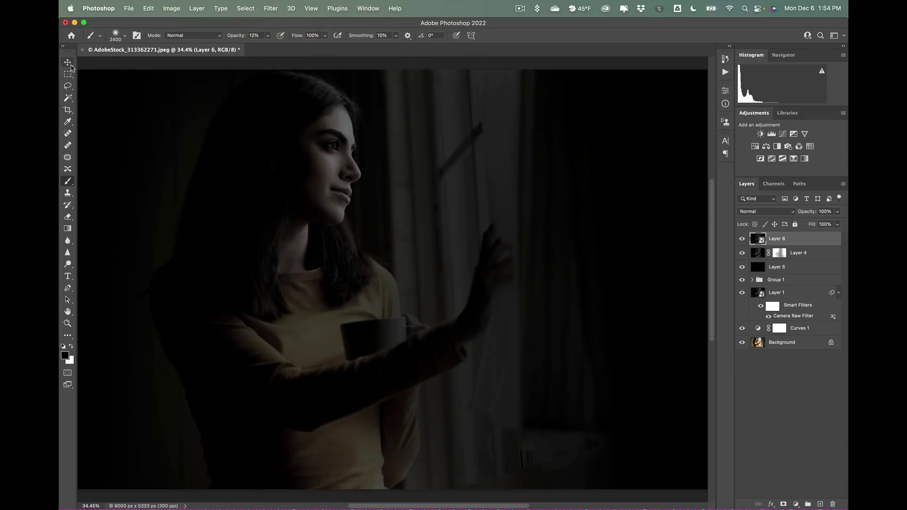
left_click(67, 62)
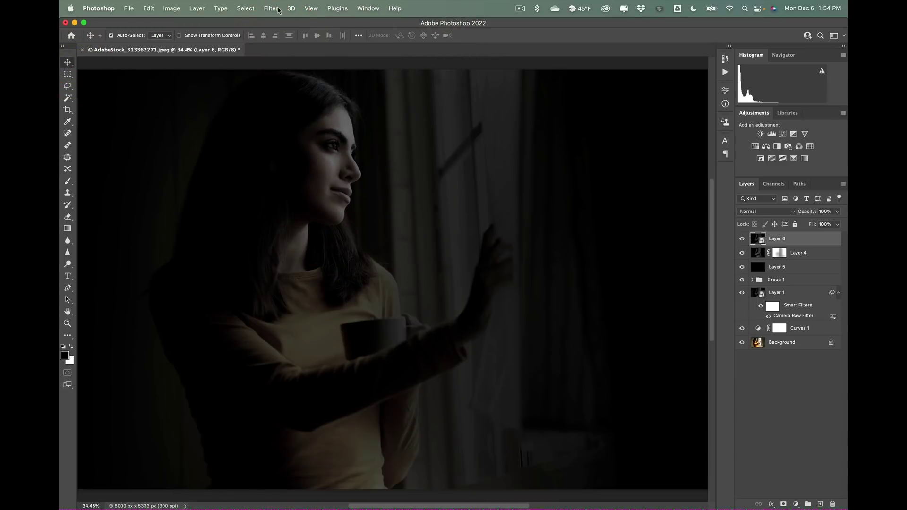
left_click(202, 16)
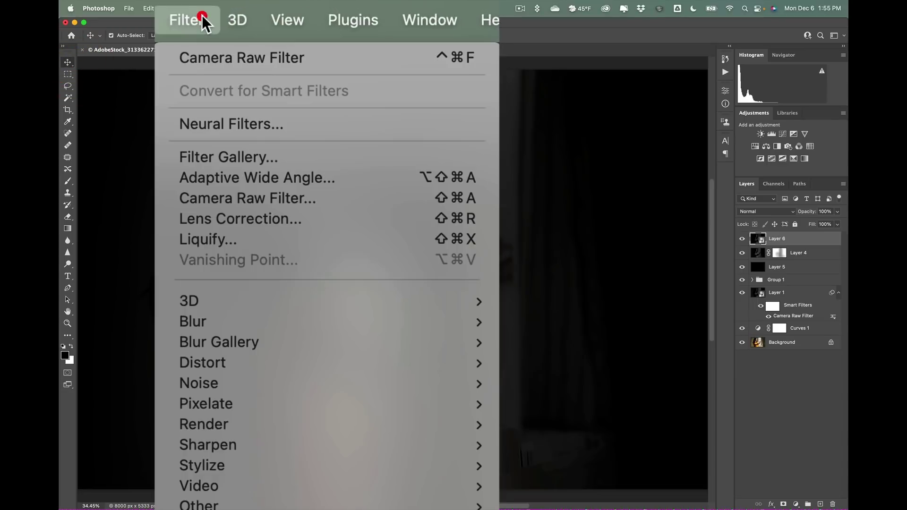
- Apply Camera Raw to Layer 6 with Whites at +44 and Blacks at -14
left_click(243, 198)
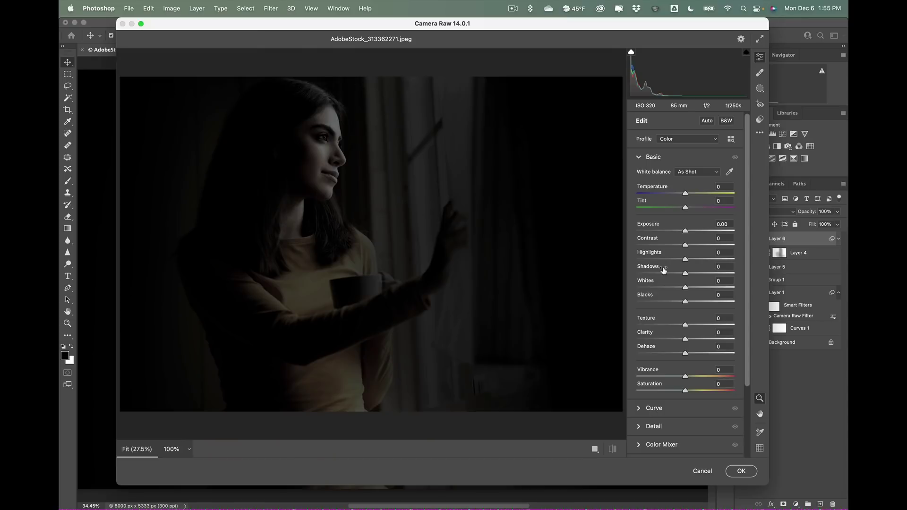
left_click_drag(684, 295, 725, 297)
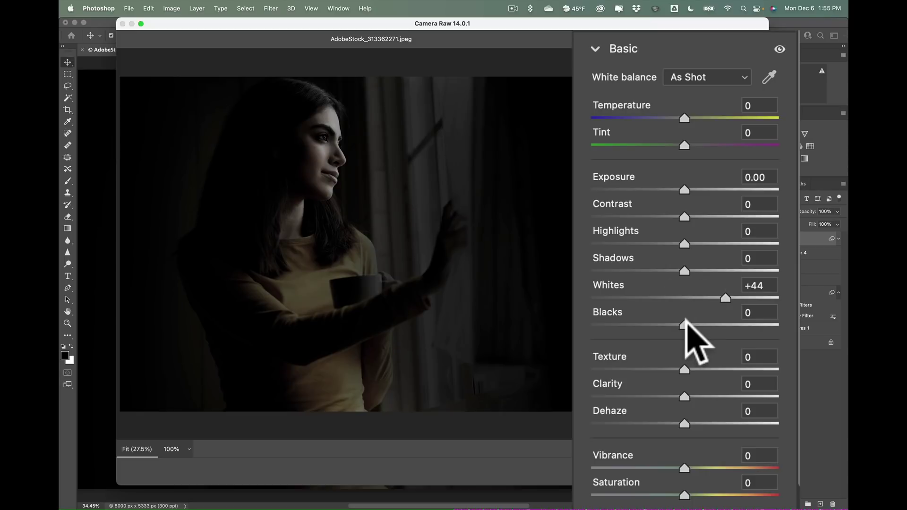
left_click_drag(684, 324, 672, 323)
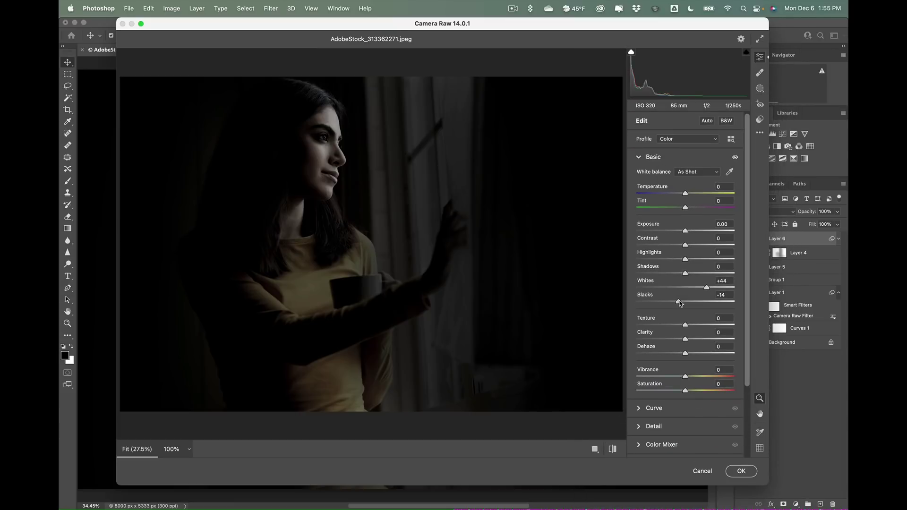
- In Color Grading, tint shadows blue (H 229, S 24) and highlights warm yellow (H 50, S 45)
left_click(638, 157)
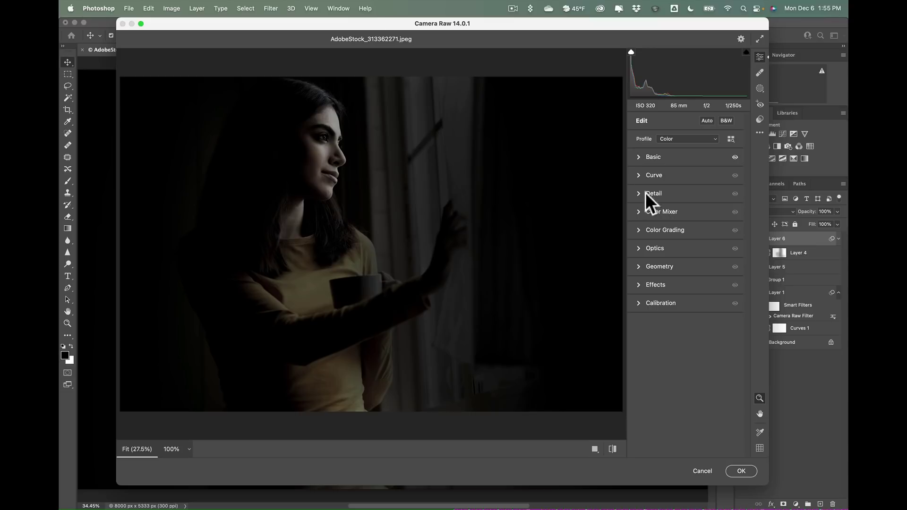
left_click(638, 230)
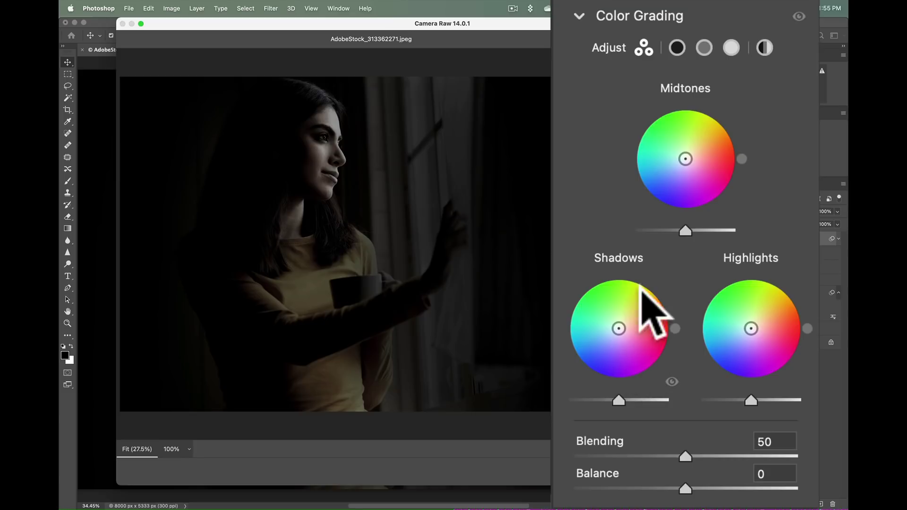
mouse_move(619, 328)
left_mouse_down()
mouse_move(606, 350)
mouse_move(611, 336)
left_mouse_up()
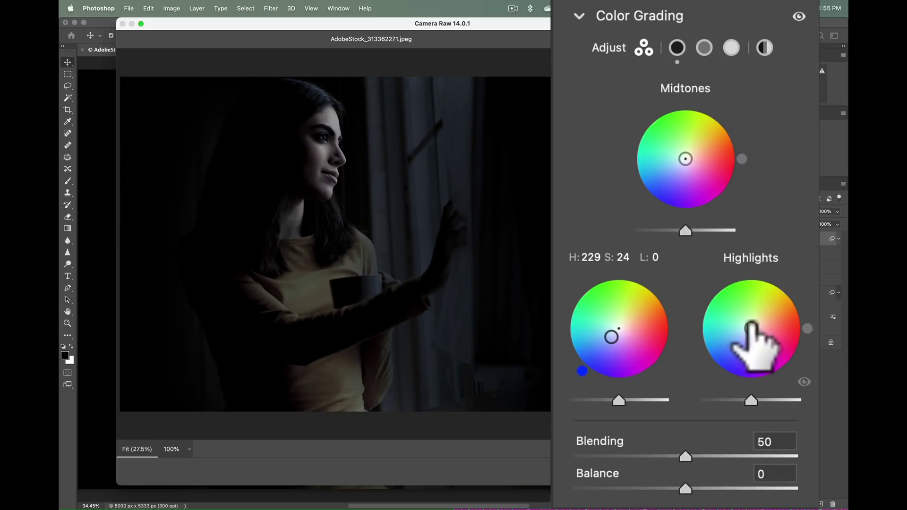
left_click_drag(749, 324, 764, 313)
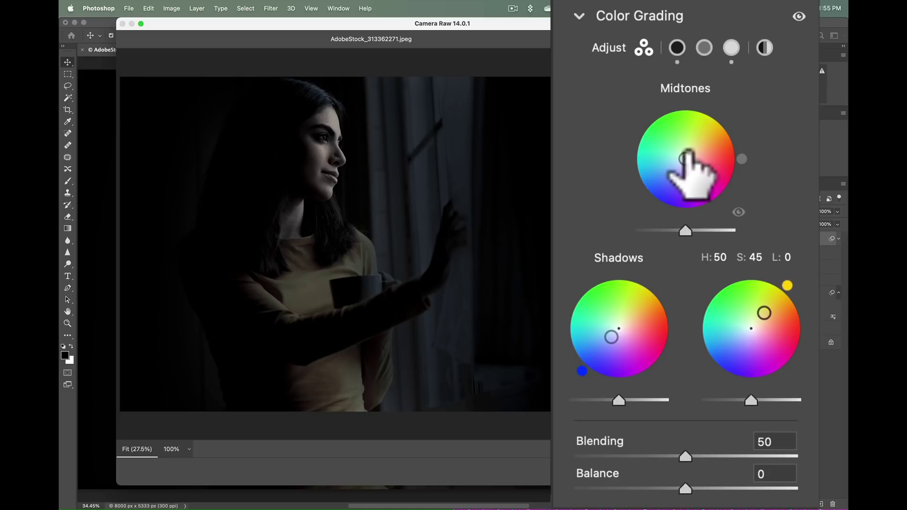
- Lower highlight luminance slightly, reset Shadows luminance and Blending to 50, and compare the grade on/off
mouse_move(687, 153)
left_mouse_down()
mouse_move(691, 143)
mouse_move(686, 158)
left_mouse_up()
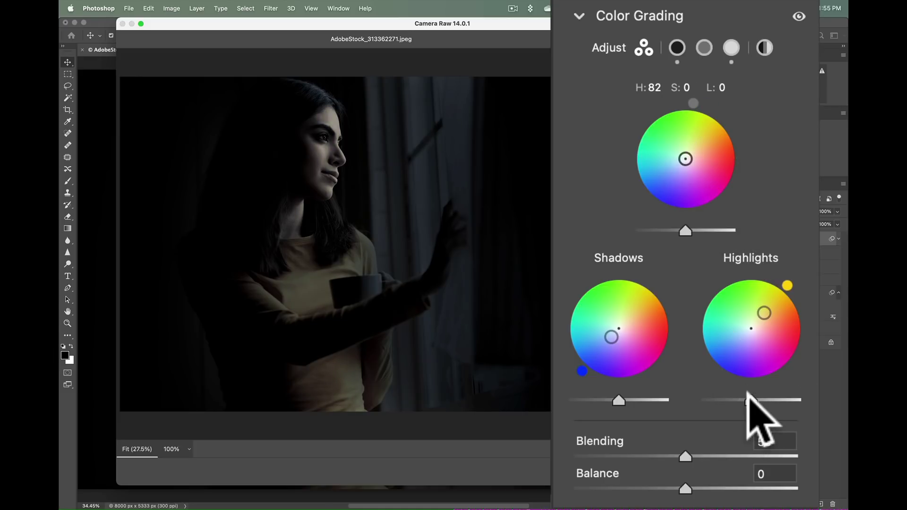
mouse_move(747, 400)
left_mouse_down()
mouse_move(727, 400)
mouse_move(773, 399)
mouse_move(727, 399)
mouse_move(770, 399)
mouse_move(741, 400)
left_mouse_up()
mouse_move(619, 399)
left_mouse_down()
mouse_move(640, 400)
mouse_move(607, 399)
left_mouse_up()
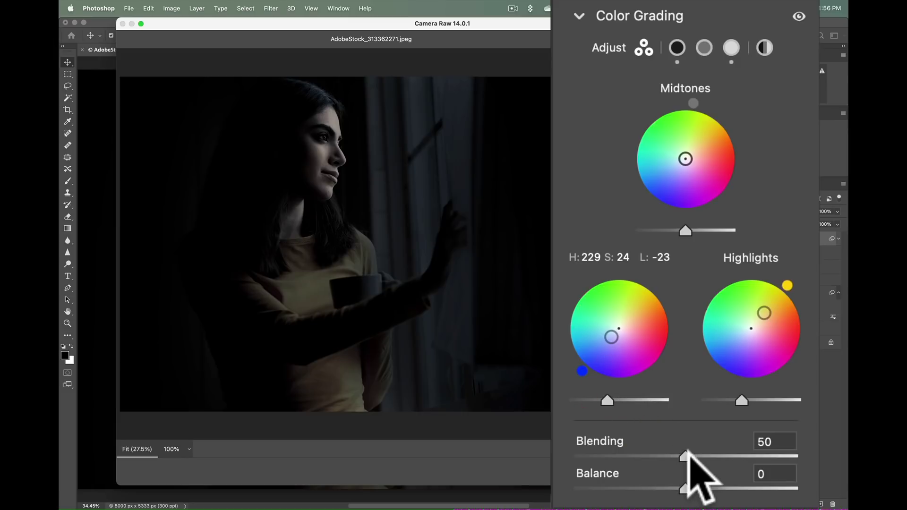
double_click(609, 400)
left_click_drag(676, 452, 712, 457)
double_click(713, 457)
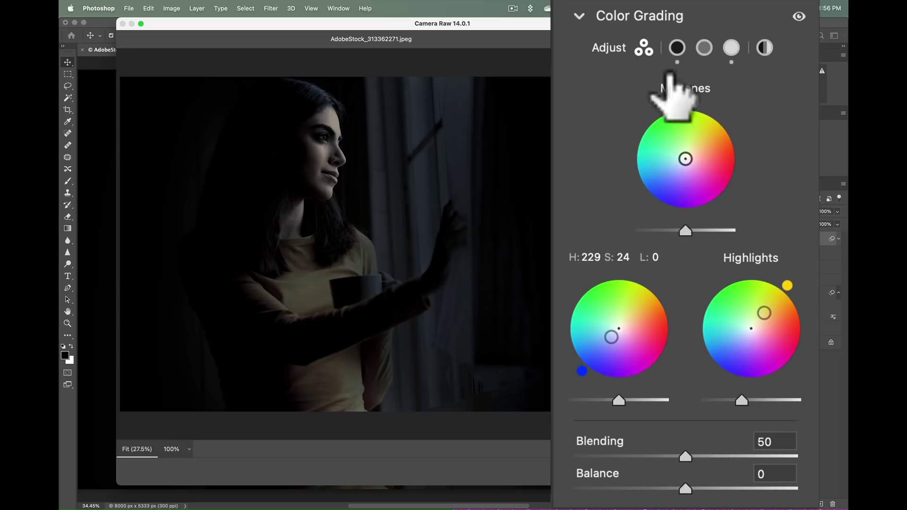
left_click(798, 18)
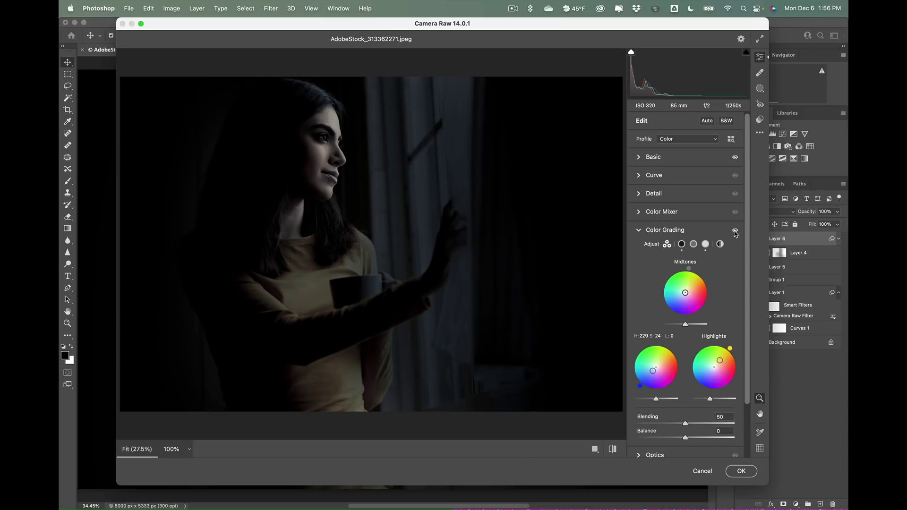
- Collapse Color Grading and confirm the Camera Raw filter on Layer 6 as a smart filter
left_click(639, 230)
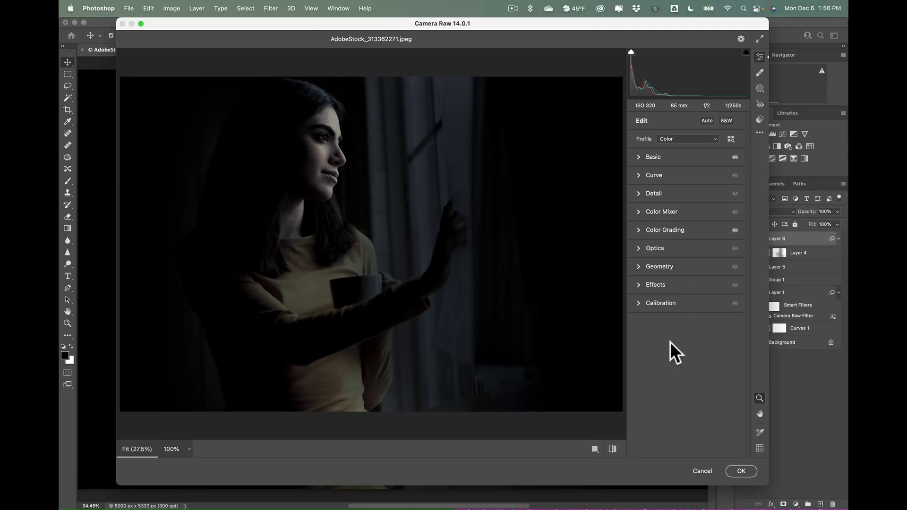
left_click(741, 471)
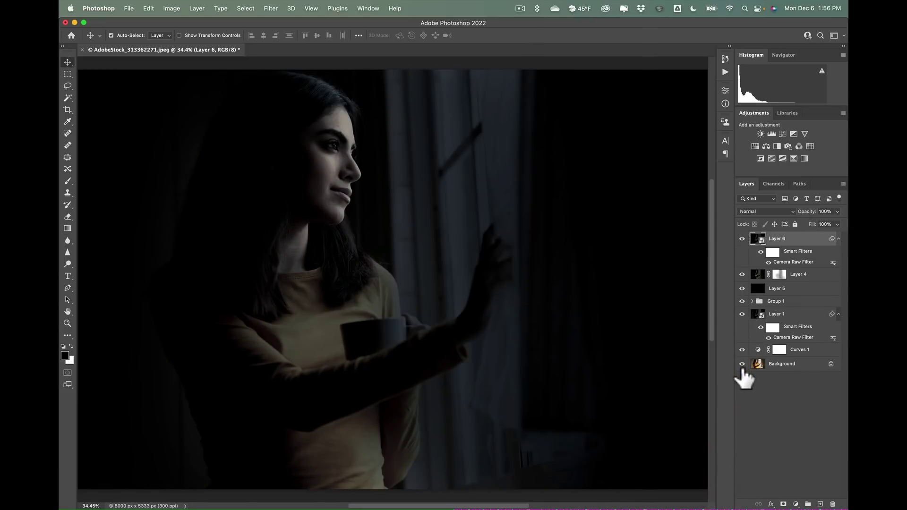
key("alt")
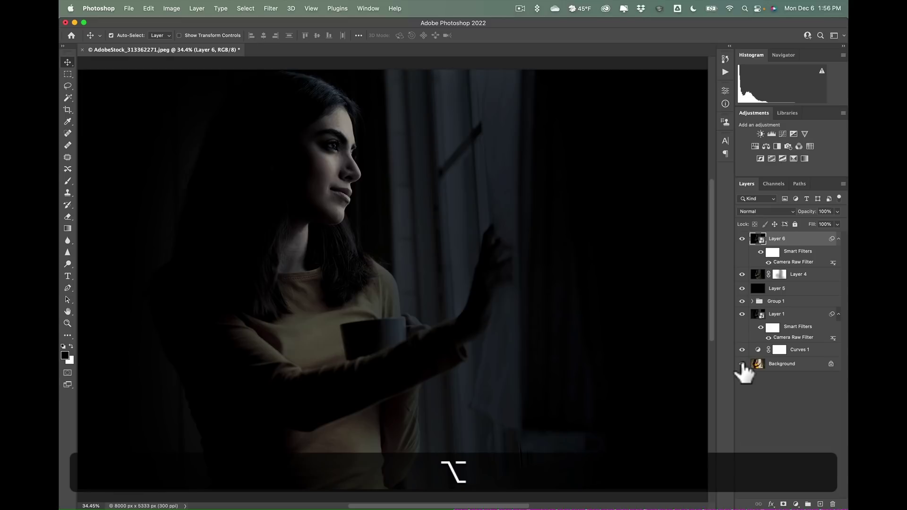
left_click(742, 364, "alt")
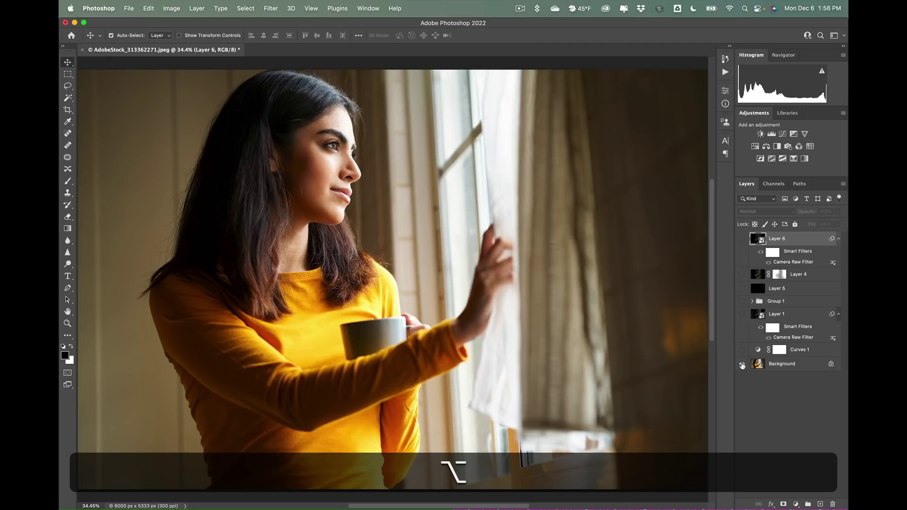
left_click(743, 364, "alt")
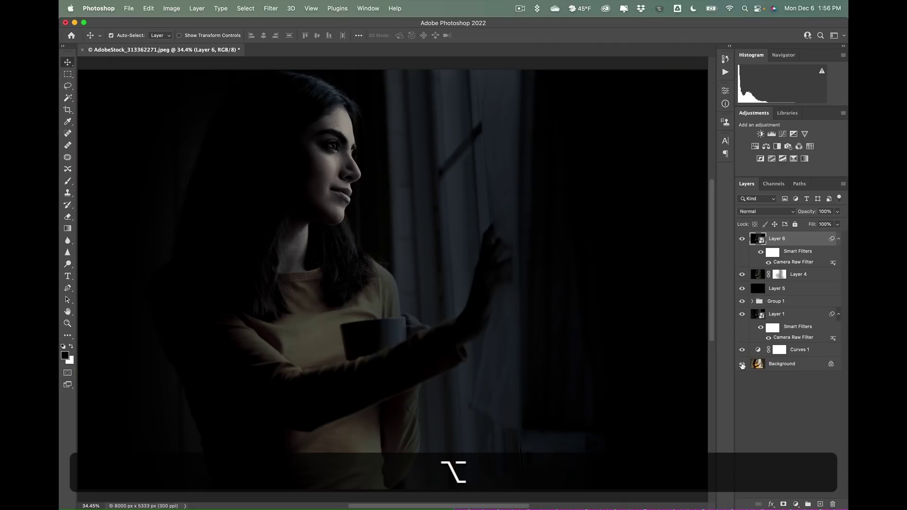
left_click(742, 364, "alt")
left_click(742, 364, "alt")
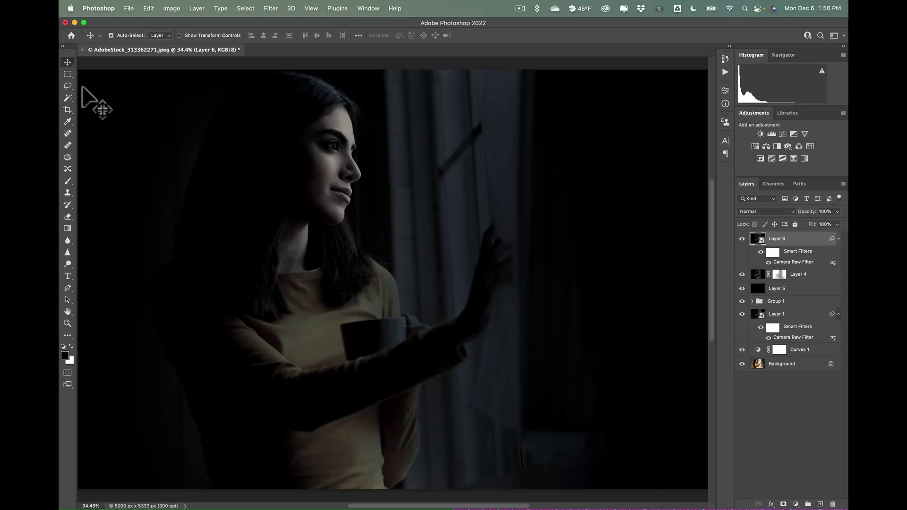
- Crop to a landscape 5 × 4 in frame at 300 ppi with the woman shifted left
left_click(68, 110)
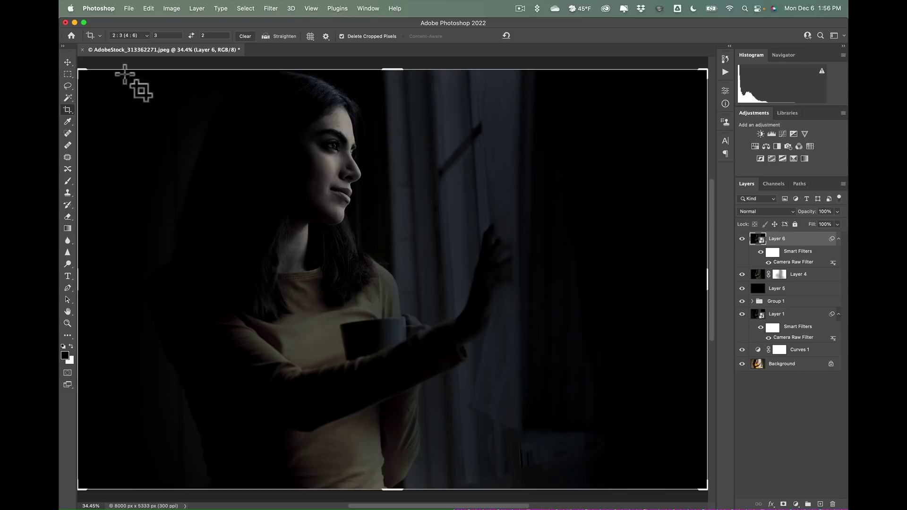
left_click(146, 35)
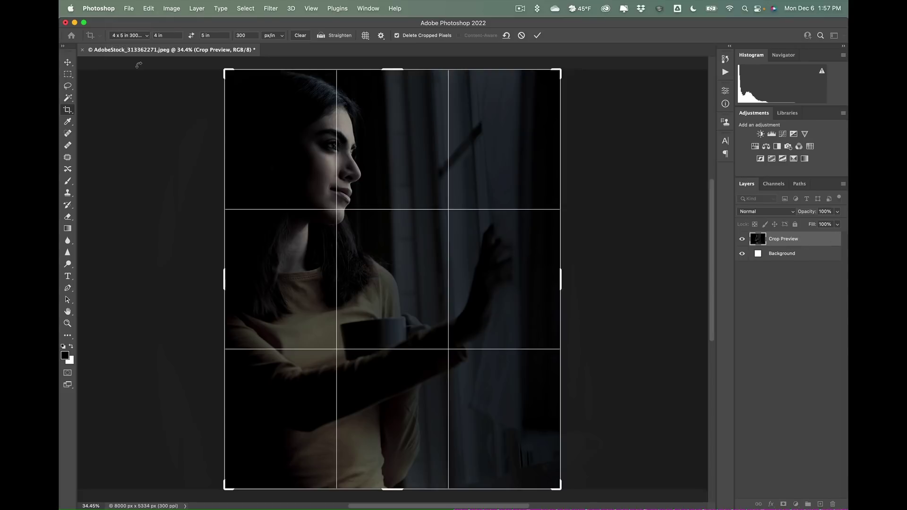
left_click(189, 36)
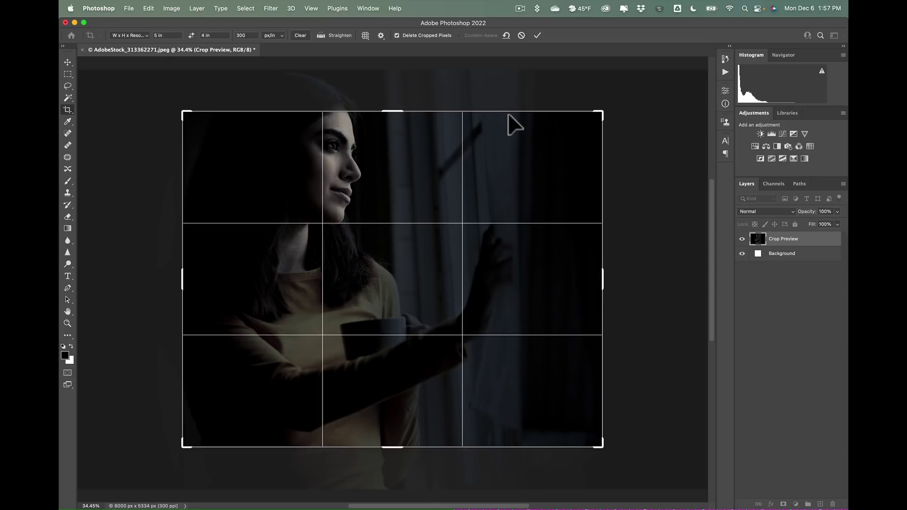
left_click_drag(603, 279, 652, 263)
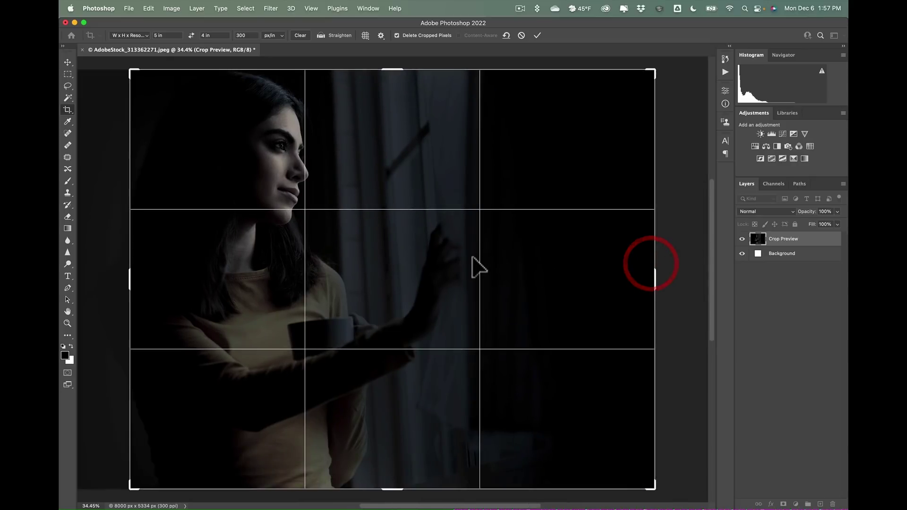
mouse_move(478, 263)
left_mouse_down()
mouse_move(576, 264)
mouse_move(573, 254)
mouse_move(587, 256)
mouse_move(577, 260)
left_mouse_up()
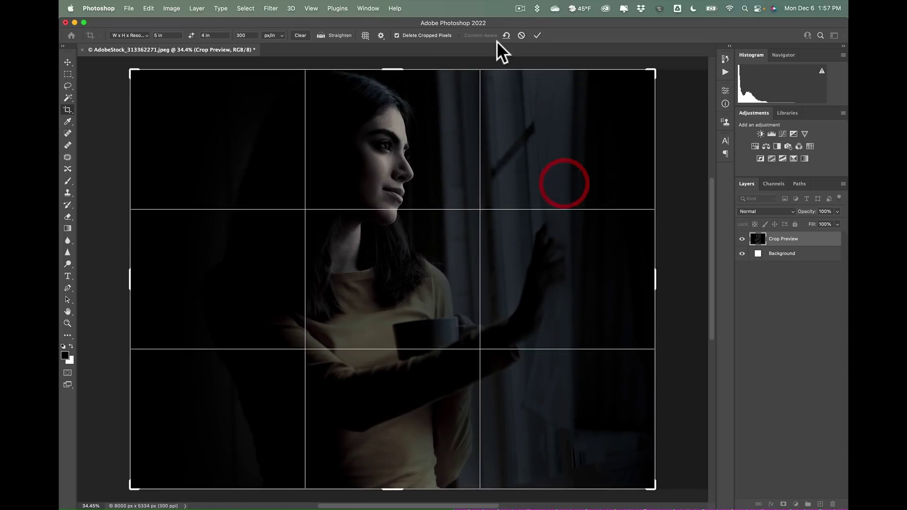
left_click(537, 35)
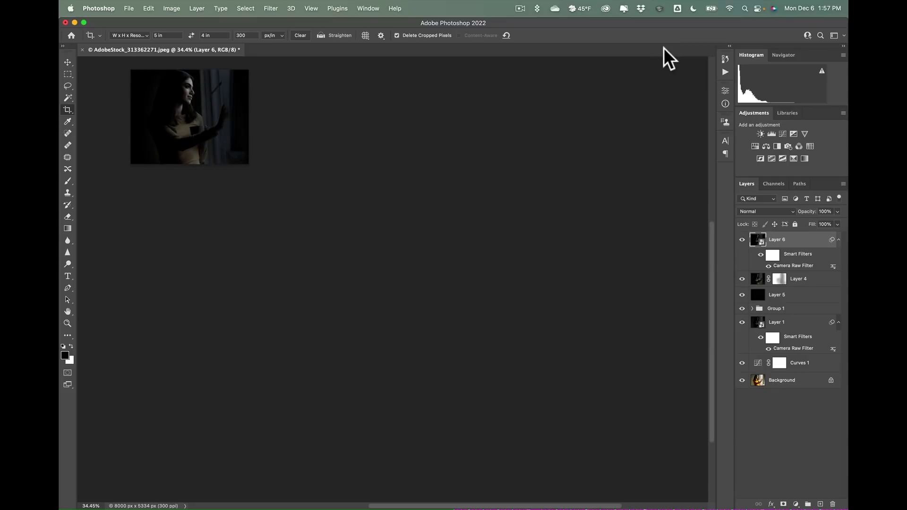
- Recrop the image to 1500 × 1200 px by trimming the left and right sides and extending the top
key("super+0")
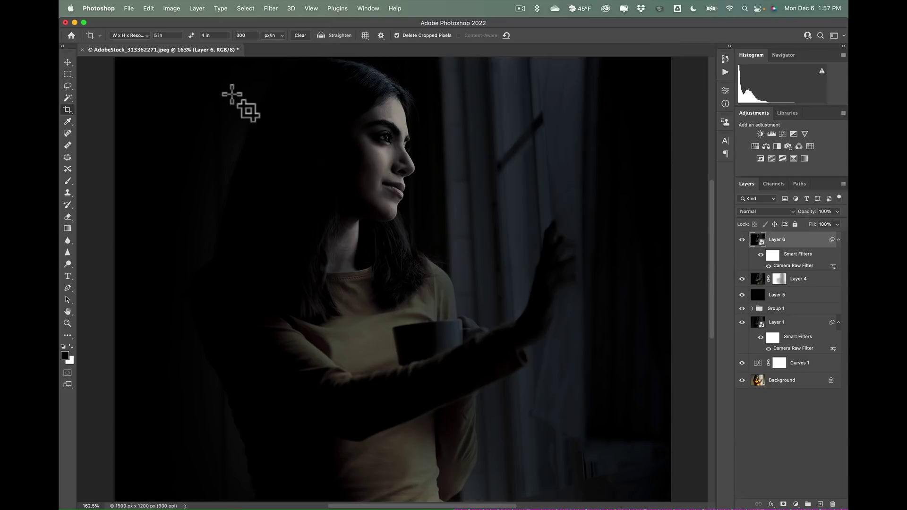
left_click(71, 110)
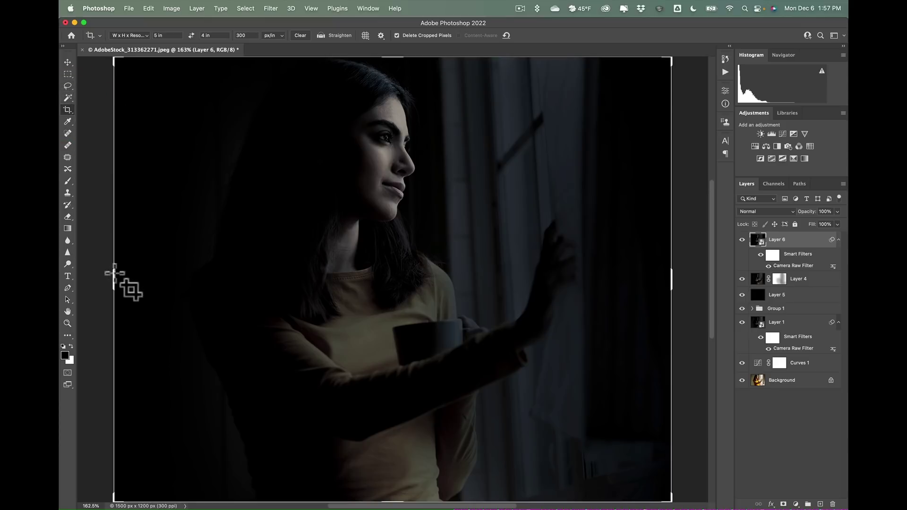
left_click_drag(114, 274, 118, 273)
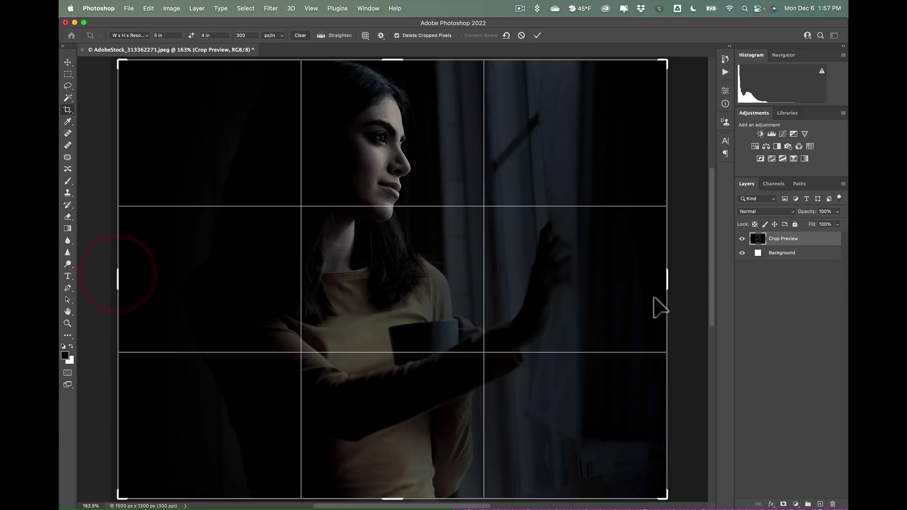
left_click_drag(667, 278, 664, 277)
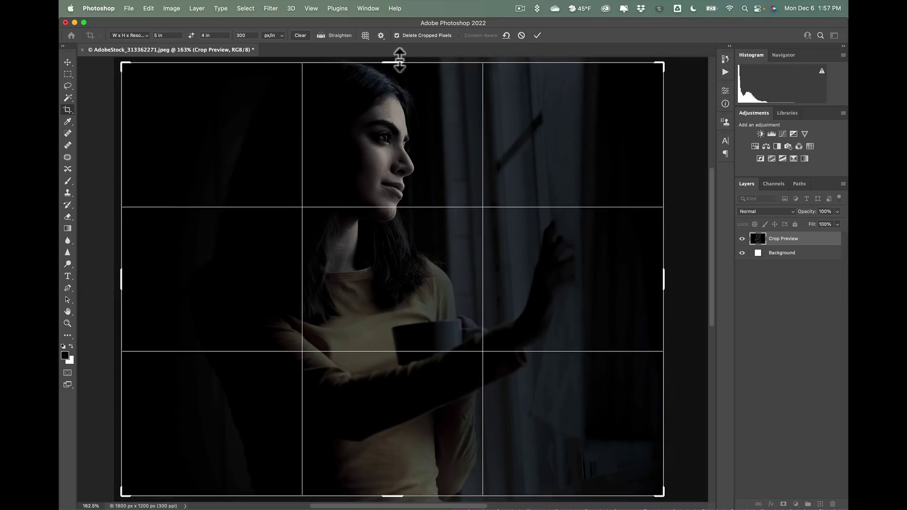
left_click_drag(399, 60, 400, 58)
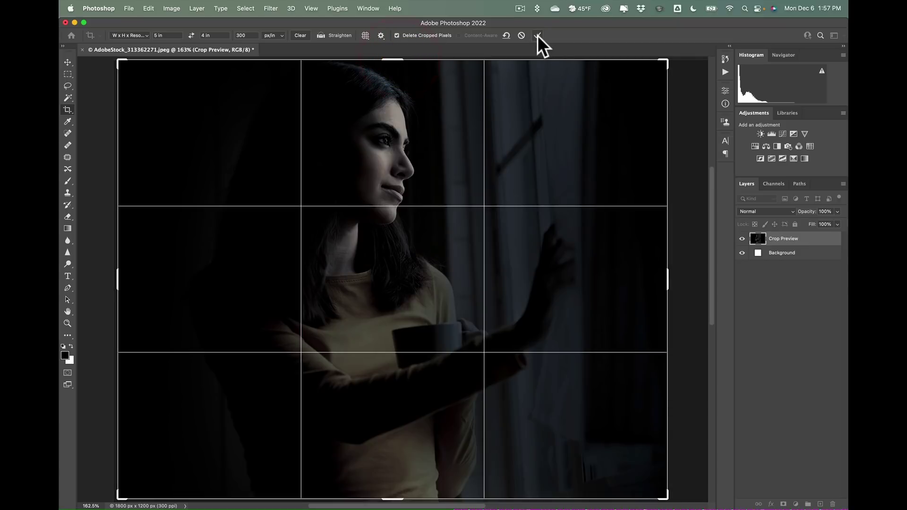
left_click(538, 36)
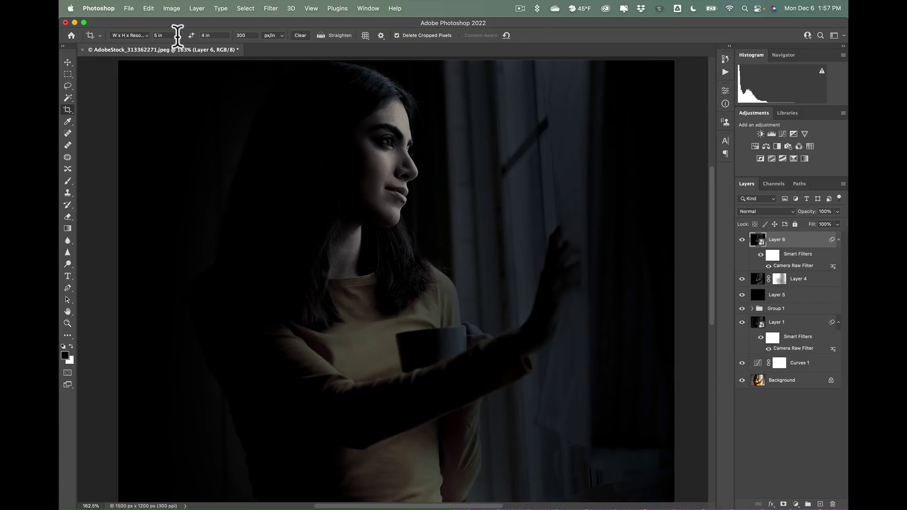
- Draw a new, slightly larger crop frame of about 1624 × 1216 px
left_click(68, 109)
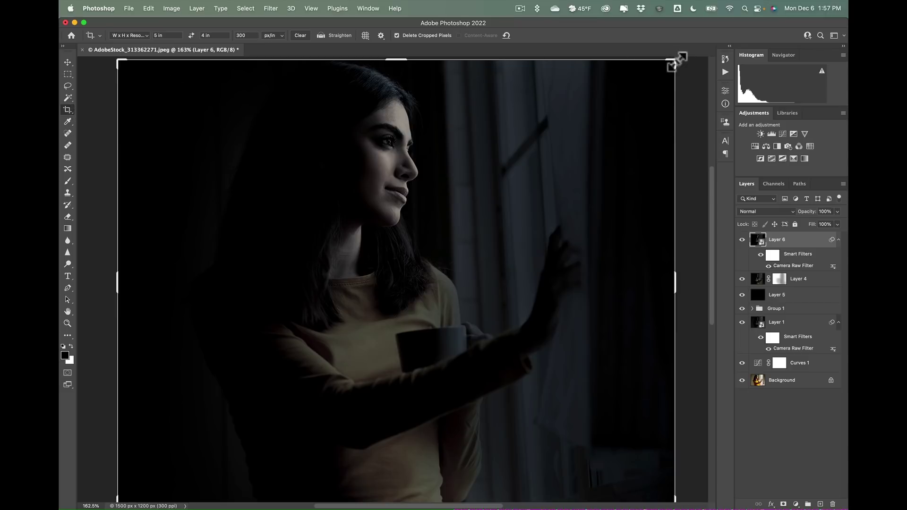
left_click_drag(673, 60, 671, 65)
left_click_drag(125, 494, 125, 498)
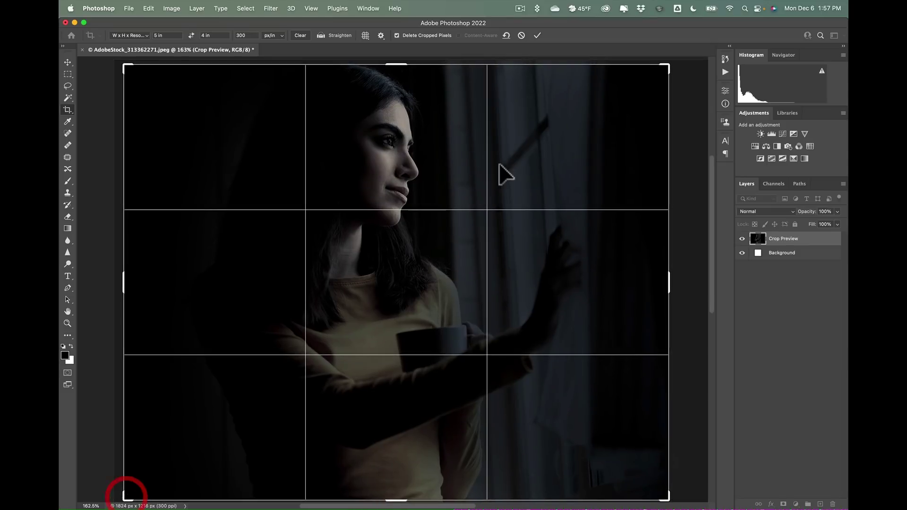
- Finish with the 1500 × 1200 px portrait fitted to the window and compare it against the Background alone
left_click(538, 35)
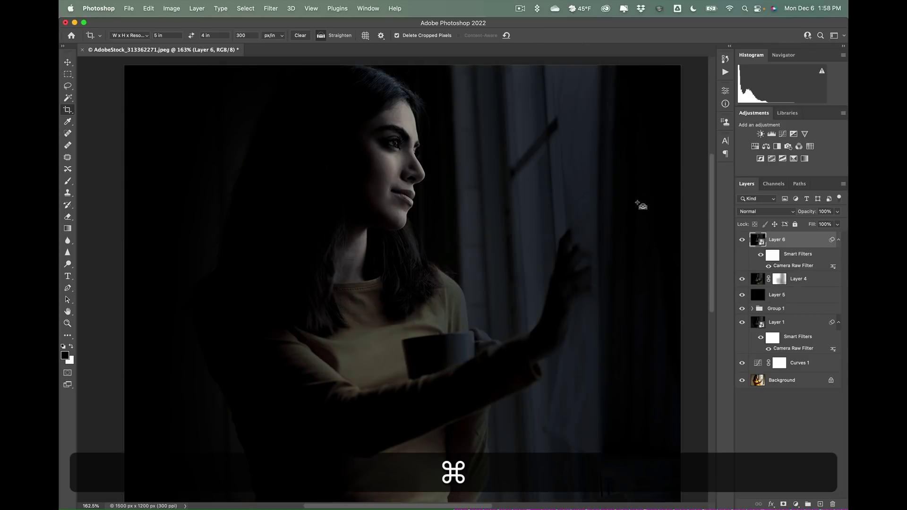
key("super+minus")
key("super+0")
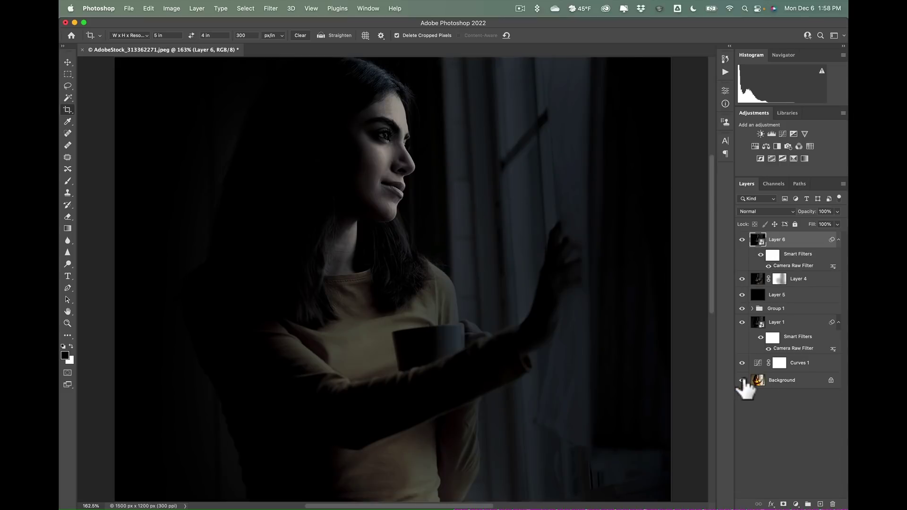
left_click(743, 381, "alt")
left_click(743, 380, "alt")
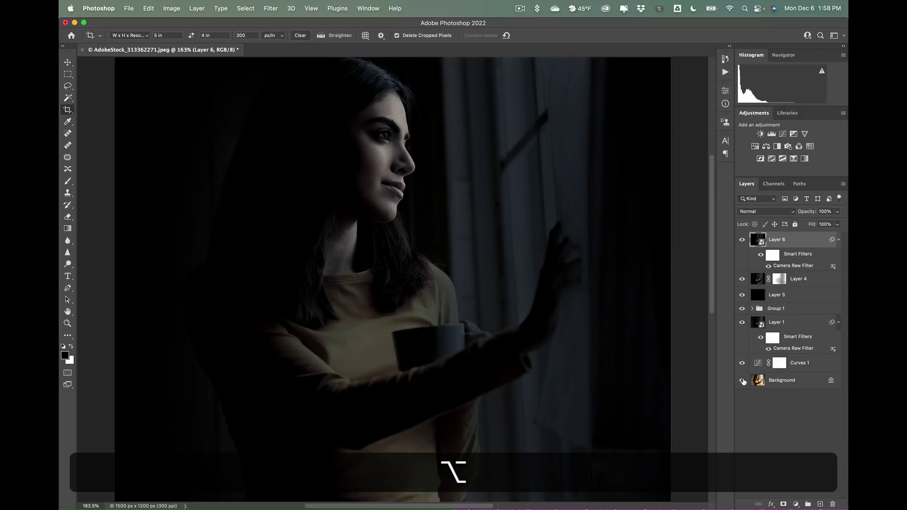